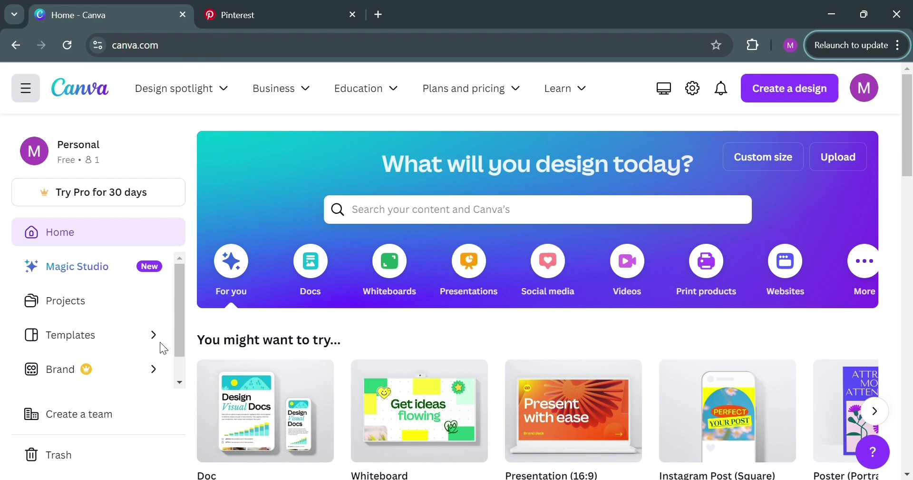
{"action": "scroll", "coordinate": [141, 241], "scroll_direction": "down", "scroll_amount": 1}
{"action": "scroll", "coordinate": [132, 263], "scroll_direction": "up", "scroll_amount": 1}
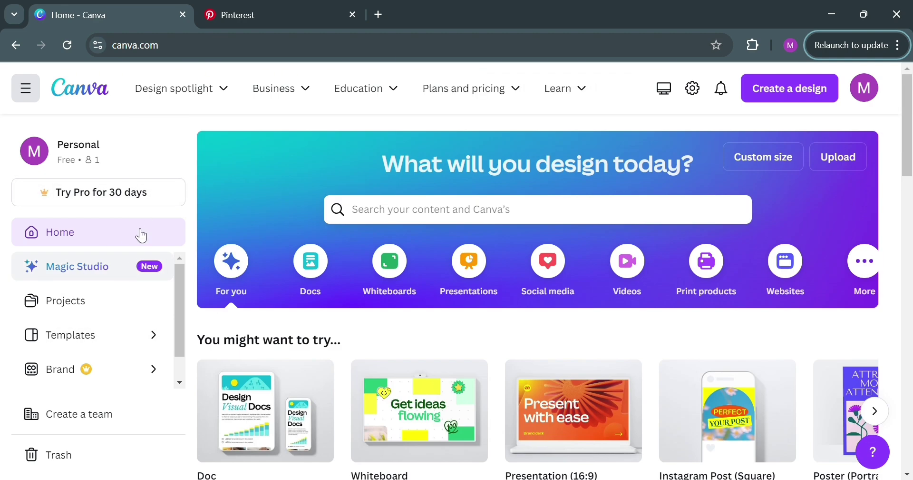
{"action": "mouse_move", "coordinate": [232, 89]}
{"action": "mouse_move", "coordinate": [266, 95]}
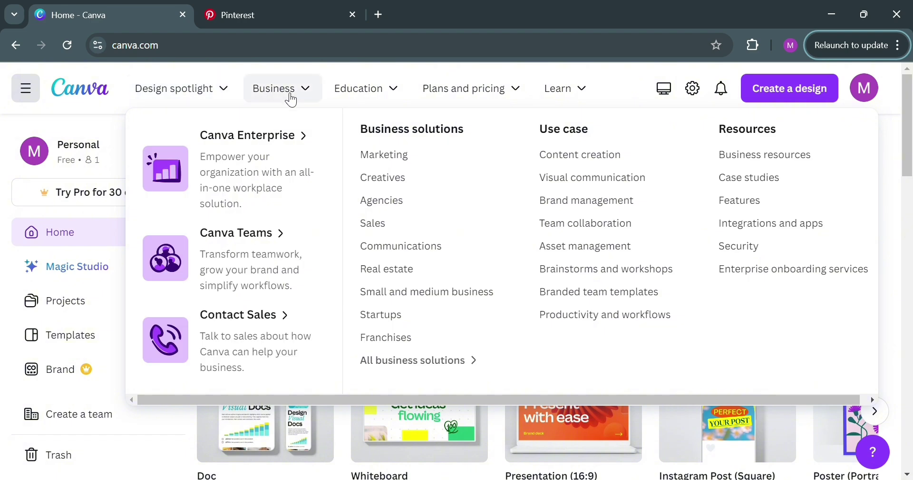
{"action": "mouse_move", "coordinate": [365, 99]}
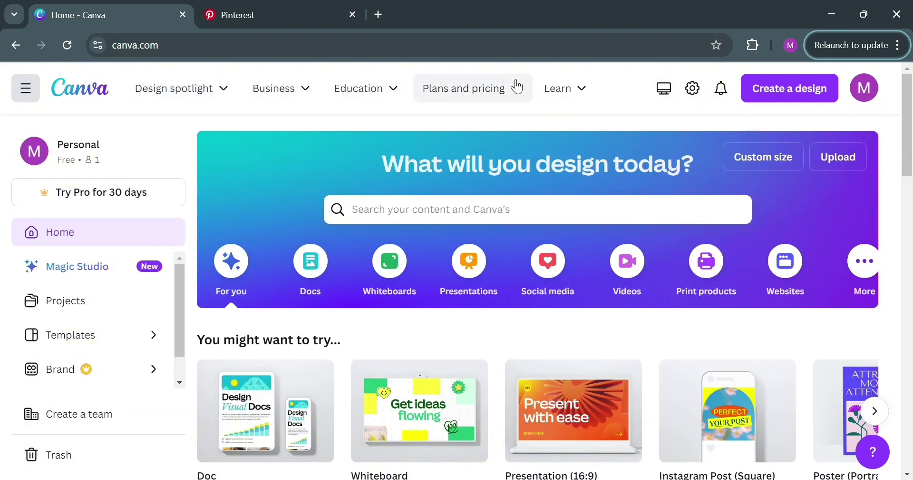
{"action": "mouse_move", "coordinate": [521, 87]}
{"action": "mouse_move", "coordinate": [585, 88]}
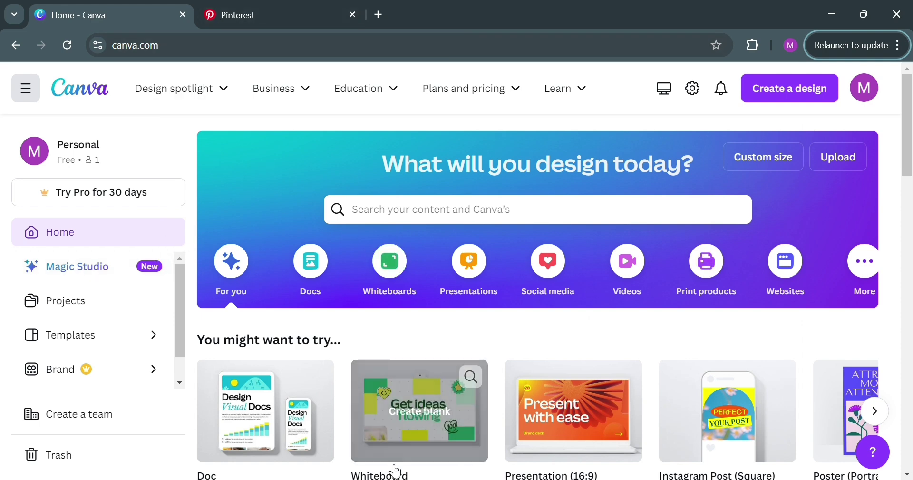
Switch to Pinterest and browse the "canva templates" search results for design ideas.
{"action": "left_click", "coordinate": [301, 7]}
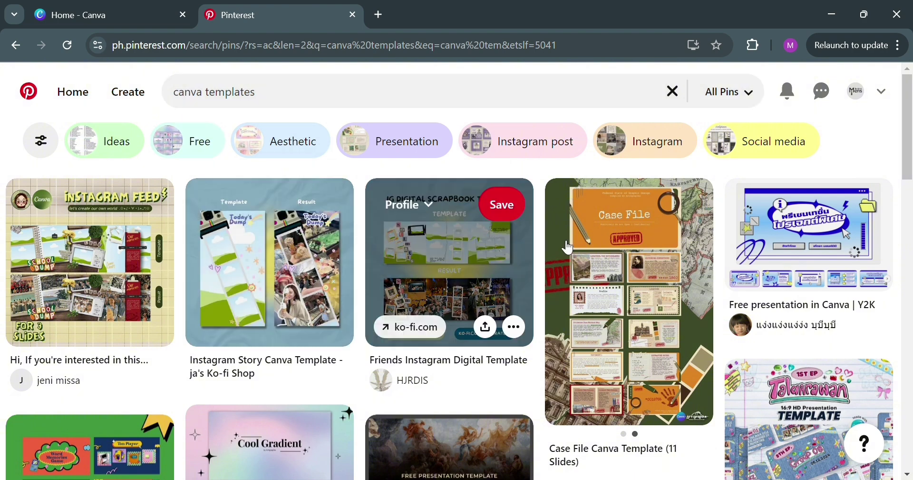
{"action": "mouse_move", "coordinate": [646, 209]}
{"action": "scroll", "coordinate": [387, 302], "scroll_direction": "down", "scroll_amount": 5}
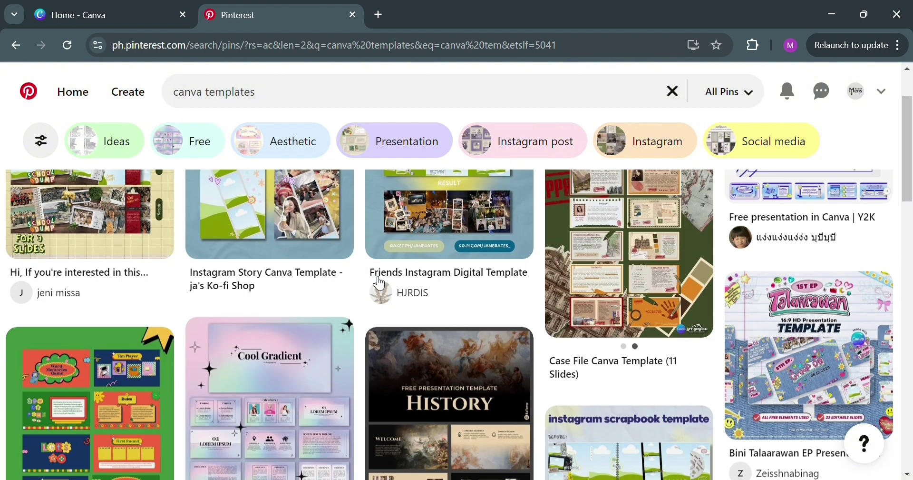
{"action": "scroll", "coordinate": [604, 316], "scroll_direction": "down", "scroll_amount": 5}
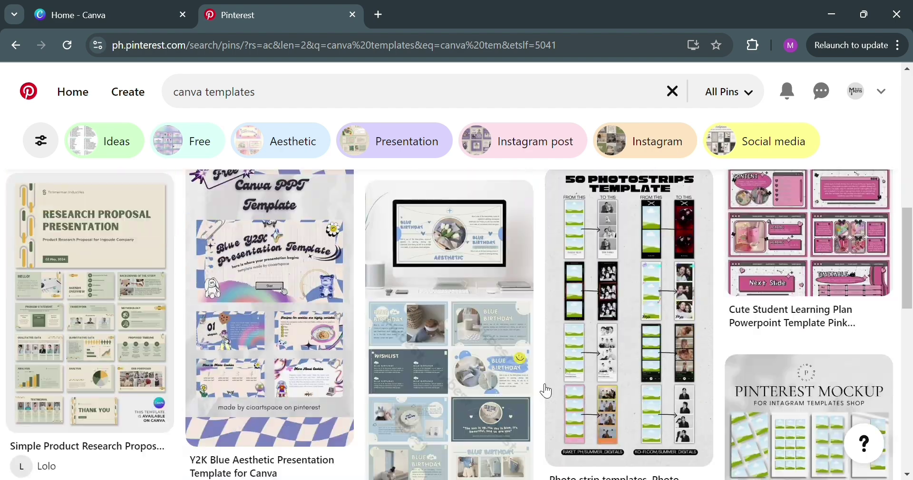
{"action": "scroll", "coordinate": [680, 376], "scroll_direction": "up", "scroll_amount": 5}
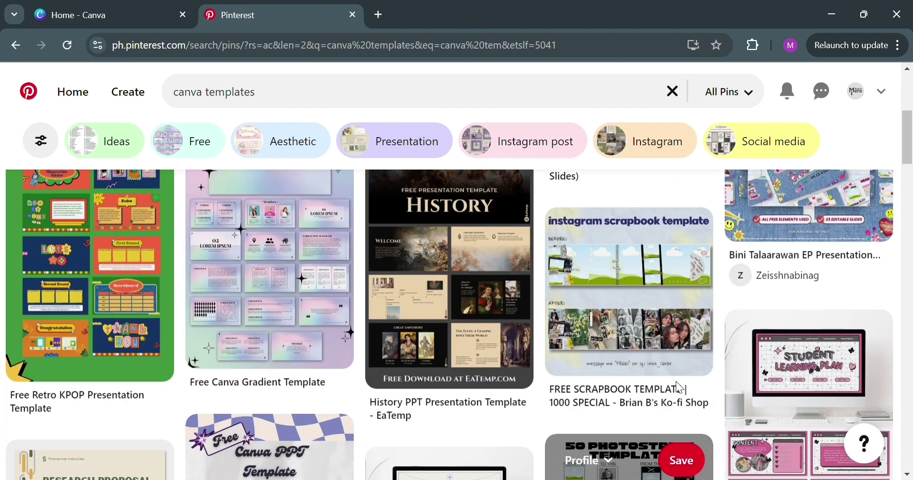
{"action": "scroll", "coordinate": [827, 350], "scroll_direction": "up", "scroll_amount": 5}
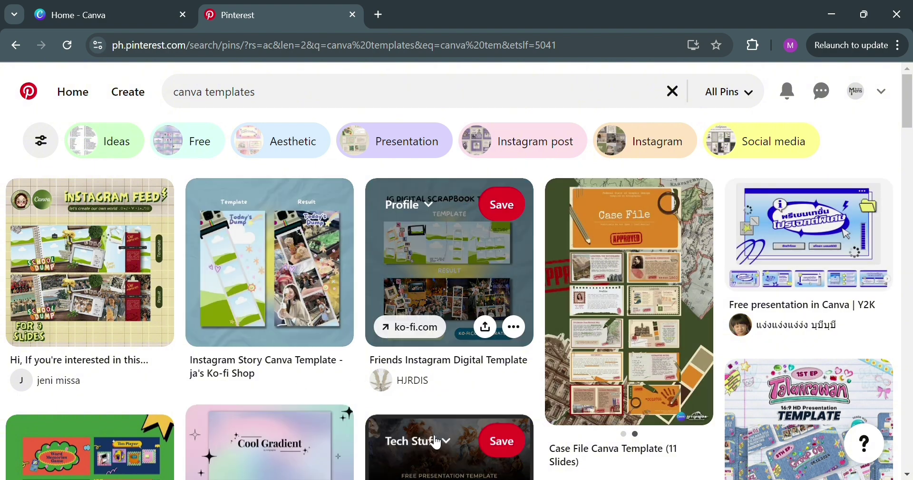
Open the "Instagram Story Canva Template - ja's Ko-fi Shop" pin and examine its template and result preview.
{"action": "left_click", "coordinate": [278, 276]}
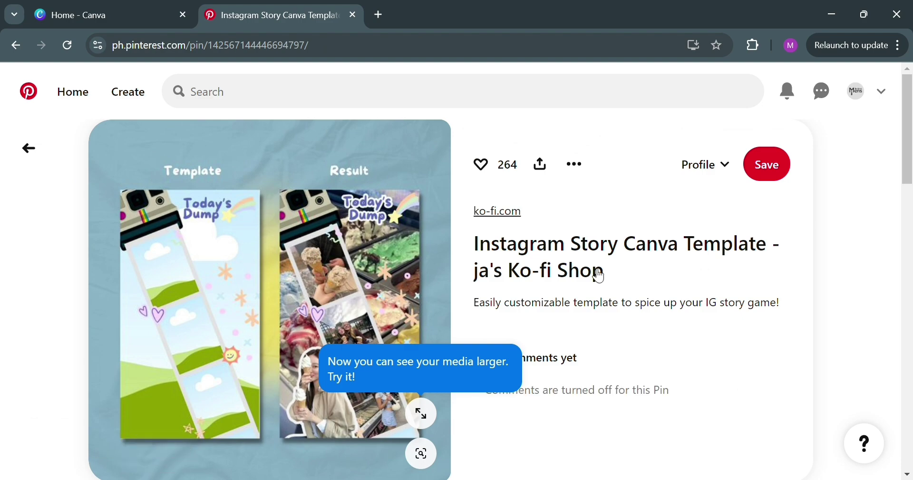
{"action": "scroll", "coordinate": [594, 271], "scroll_direction": "down", "scroll_amount": 5}
{"action": "scroll", "coordinate": [414, 314], "scroll_direction": "up", "scroll_amount": 5}
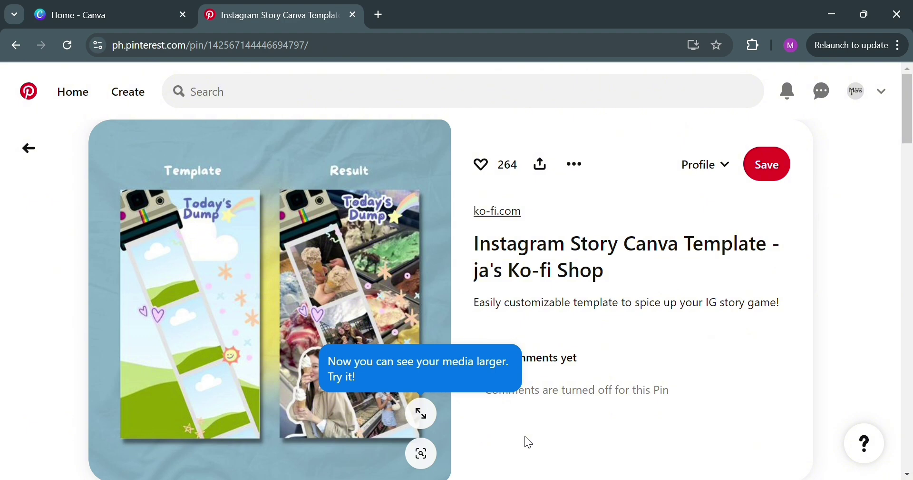
{"action": "scroll", "coordinate": [472, 301], "scroll_direction": "down", "scroll_amount": 3}
{"action": "scroll", "coordinate": [354, 320], "scroll_direction": "up", "scroll_amount": 3}
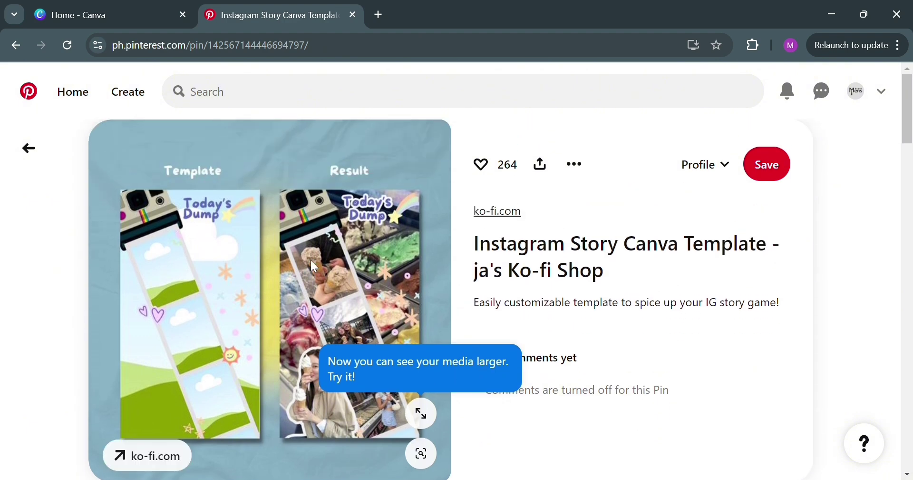
Switch back to Canva, search for "instagram post" and open the Instagram post templates page.
{"action": "left_click", "coordinate": [154, 9]}
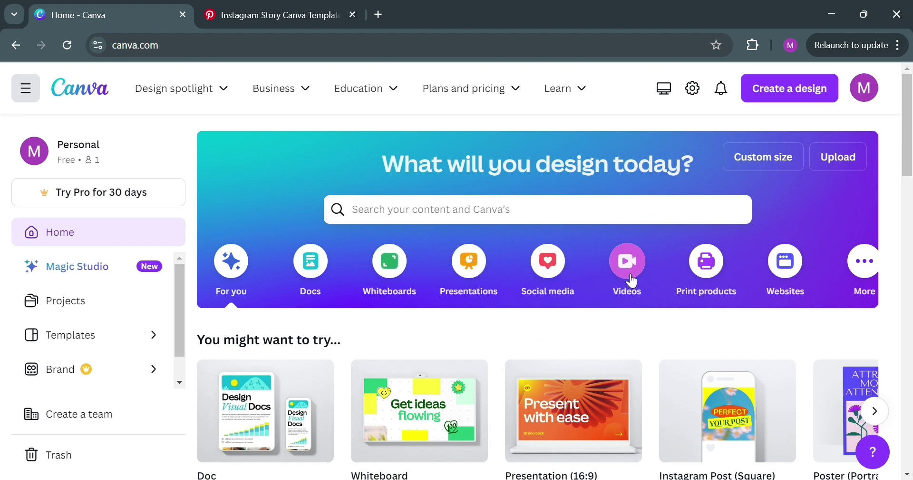
{"action": "left_click", "coordinate": [863, 265]}
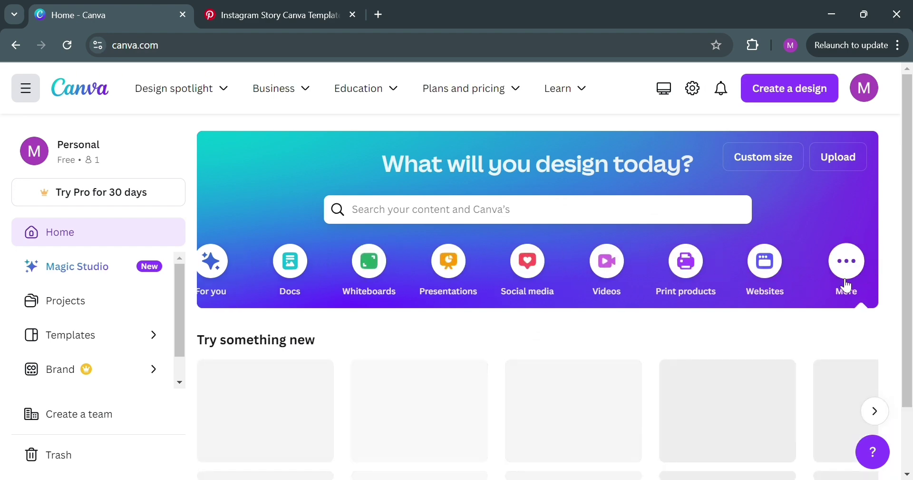
{"action": "left_click", "coordinate": [411, 209]}
{"action": "type", "text": "instagram post"}
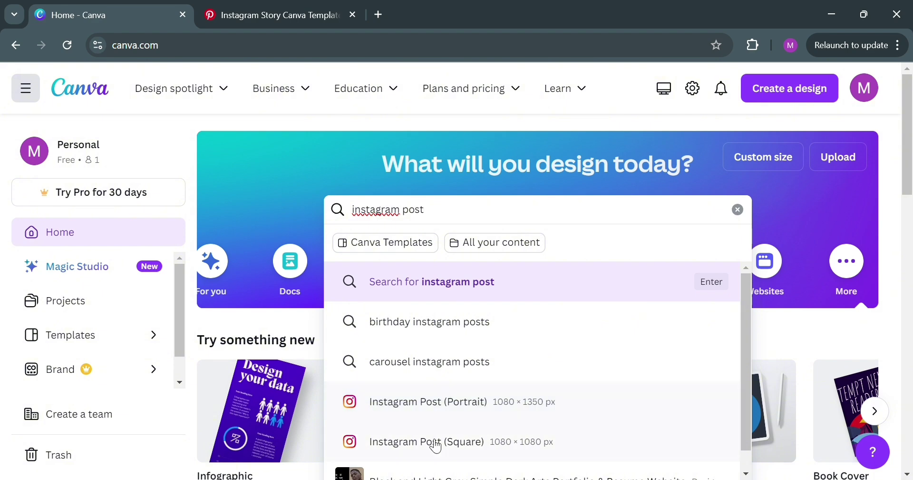
{"action": "left_click", "coordinate": [415, 409]}
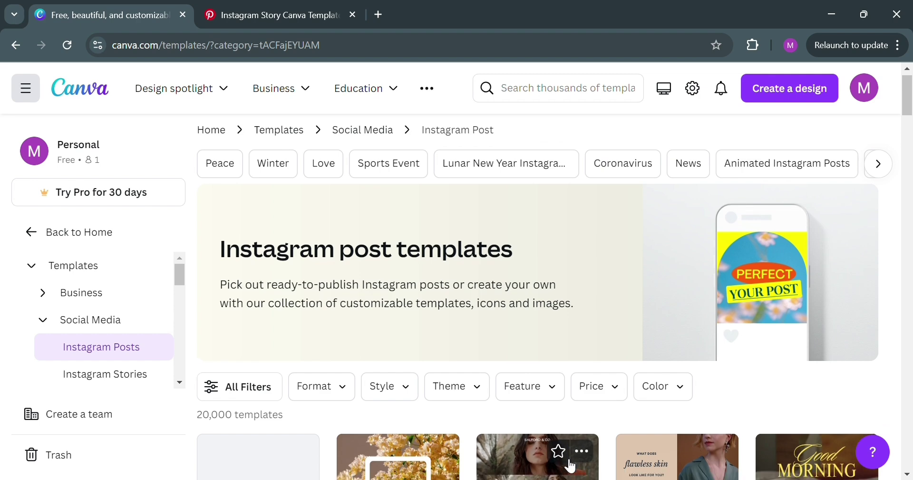
Look through the Instagram post templates and create a blank Instagram post design.
{"action": "scroll", "coordinate": [564, 452], "scroll_direction": "down", "scroll_amount": 3}
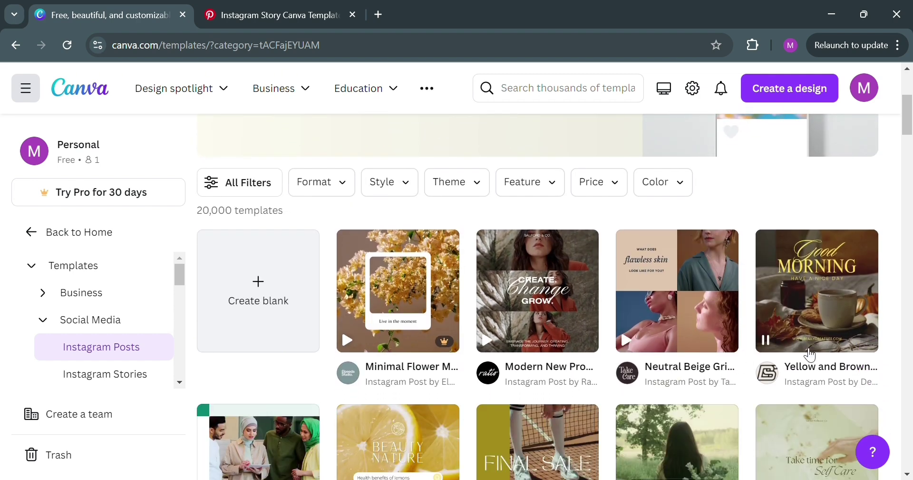
{"action": "scroll", "coordinate": [833, 364], "scroll_direction": "down", "scroll_amount": 4}
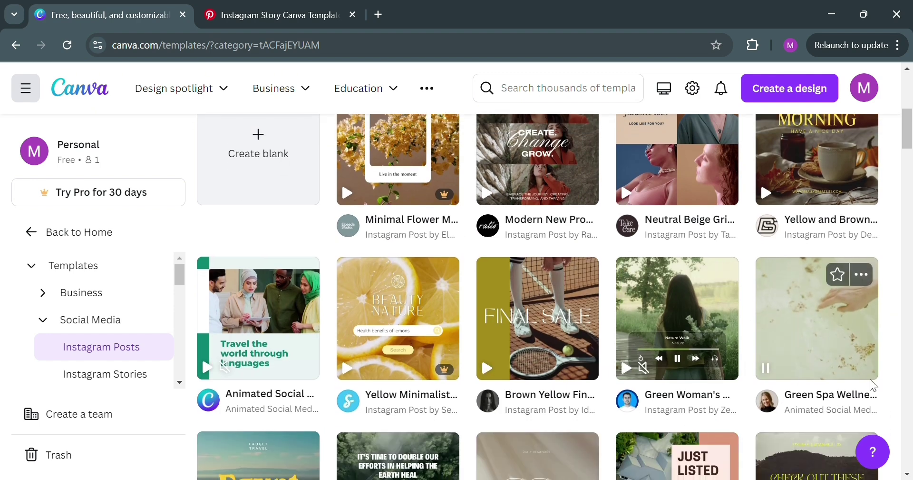
{"action": "scroll", "coordinate": [809, 400], "scroll_direction": "down", "scroll_amount": 3}
{"action": "scroll", "coordinate": [517, 432], "scroll_direction": "down", "scroll_amount": 2}
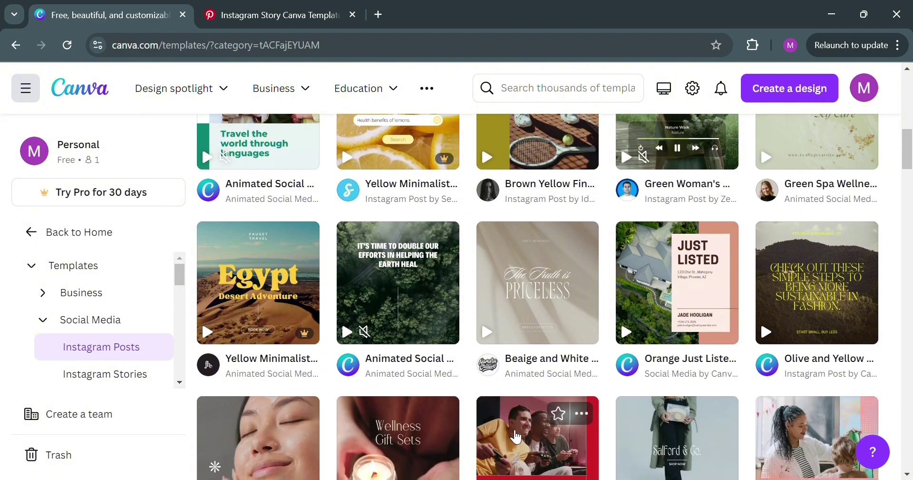
{"action": "scroll", "coordinate": [517, 433], "scroll_direction": "up", "scroll_amount": 12}
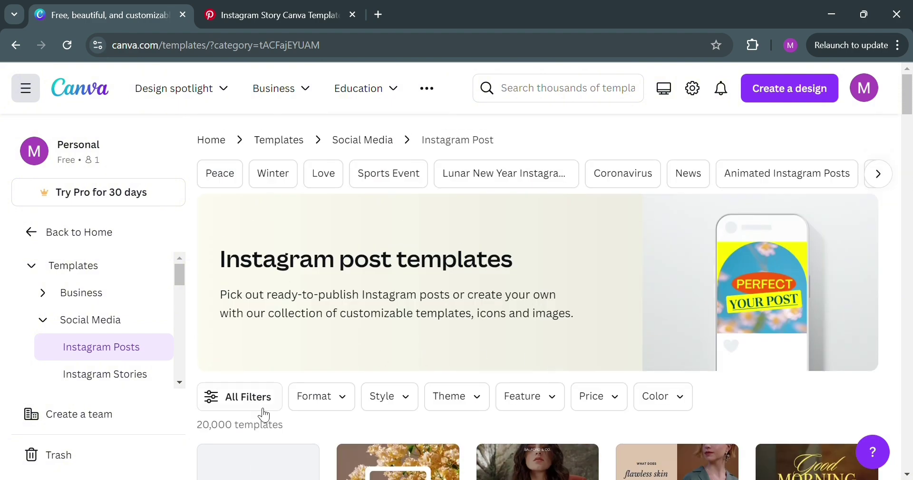
{"action": "scroll", "coordinate": [261, 415], "scroll_direction": "down", "scroll_amount": 3}
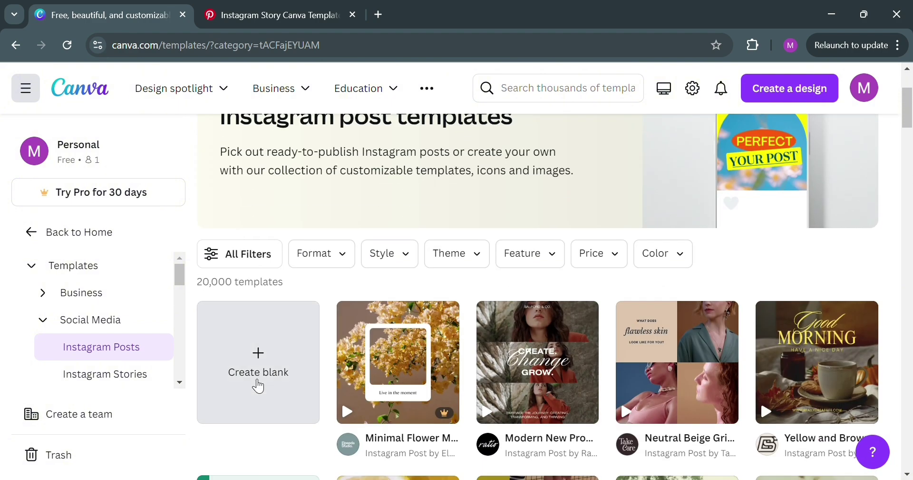
{"action": "left_click", "coordinate": [258, 353]}
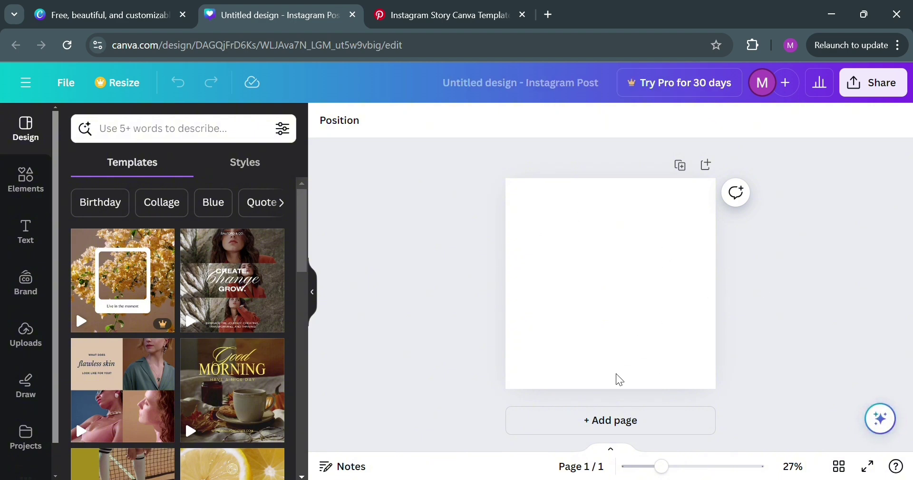
Browse the suggested templates and apply the "Create. Change. Grow." fashion product launch template to the blank page.
{"action": "mouse_move", "coordinate": [204, 397]}
{"action": "scroll", "coordinate": [204, 398], "scroll_direction": "down", "scroll_amount": 5}
{"action": "scroll", "coordinate": [190, 376], "scroll_direction": "up", "scroll_amount": 5}
{"action": "scroll", "coordinate": [184, 364], "scroll_direction": "down", "scroll_amount": 4}
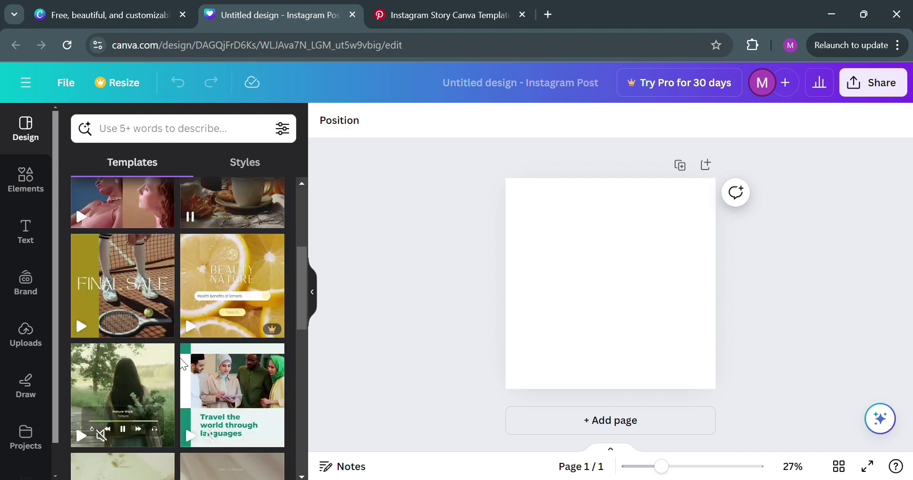
{"action": "scroll", "coordinate": [200, 304], "scroll_direction": "up", "scroll_amount": 3}
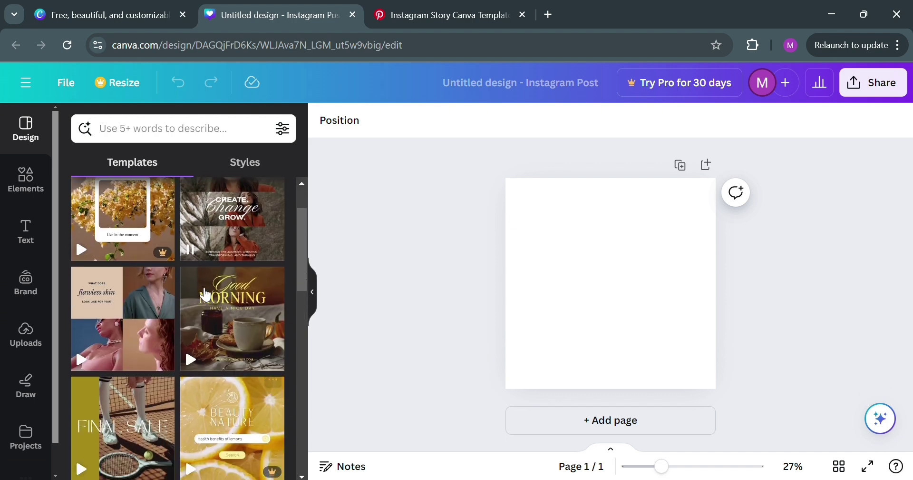
{"action": "scroll", "coordinate": [205, 295], "scroll_direction": "down", "scroll_amount": 10}
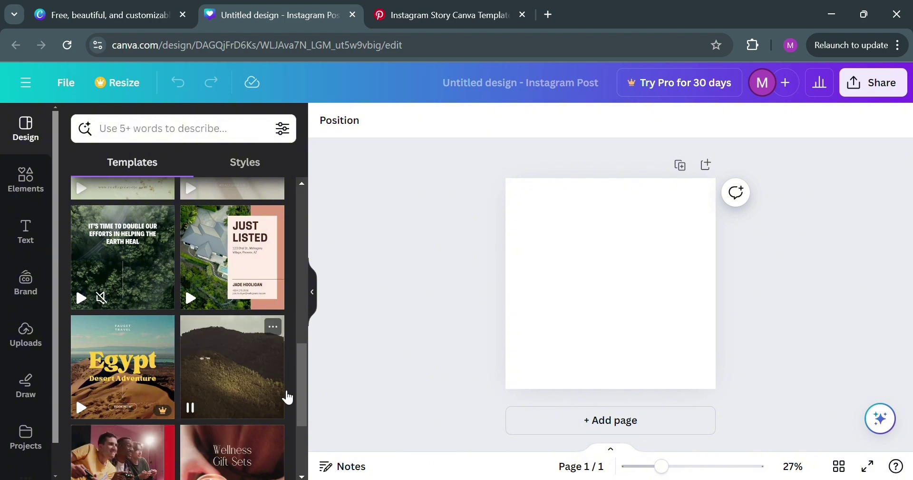
{"action": "scroll", "coordinate": [288, 396], "scroll_direction": "down", "scroll_amount": 3}
{"action": "scroll", "coordinate": [216, 408], "scroll_direction": "up", "scroll_amount": 10}
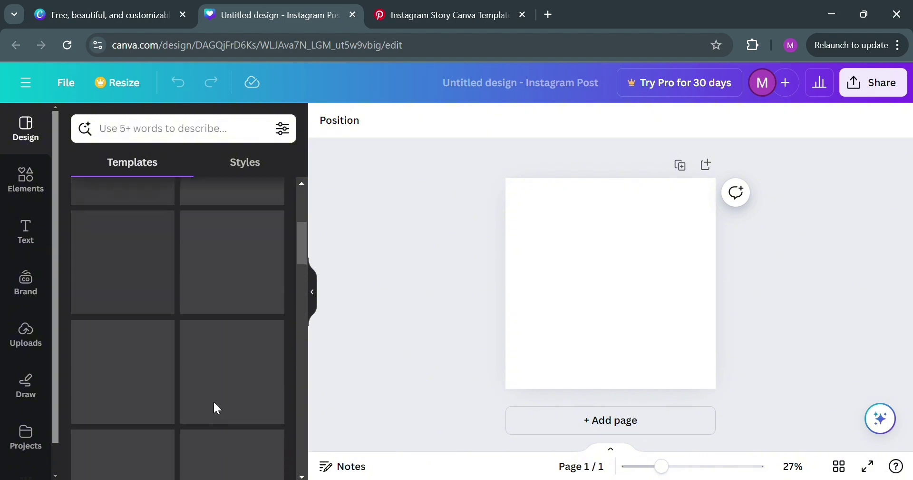
{"action": "scroll", "coordinate": [261, 330], "scroll_direction": "up", "scroll_amount": 5}
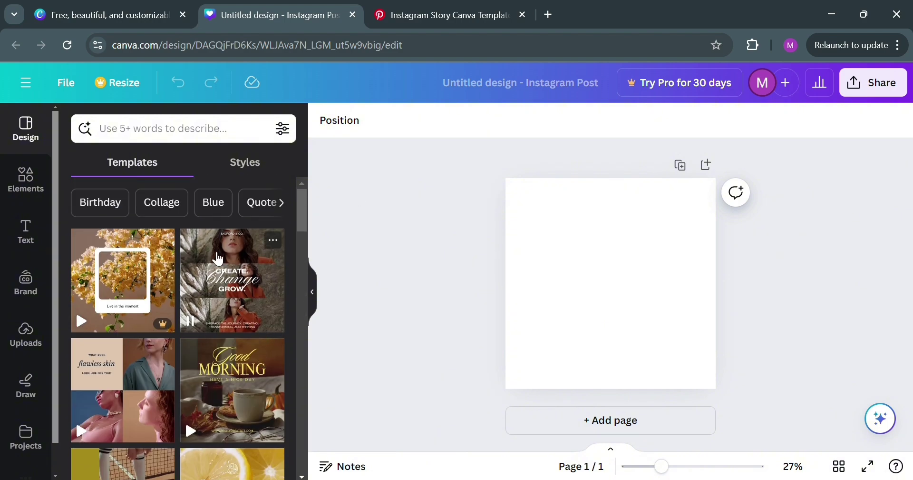
{"action": "left_click_drag", "start_coordinate": [218, 259], "coordinate": [555, 272]}
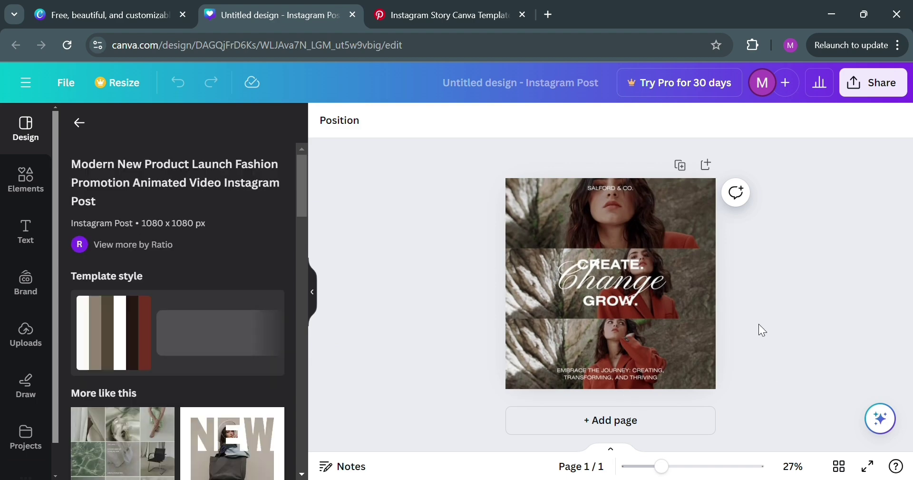
Select the central heading and the lowest video strip to inspect the template's individual editable elements.
{"action": "left_click", "coordinate": [621, 229]}
{"action": "left_click", "coordinate": [620, 229]}
{"action": "left_click", "coordinate": [662, 296]}
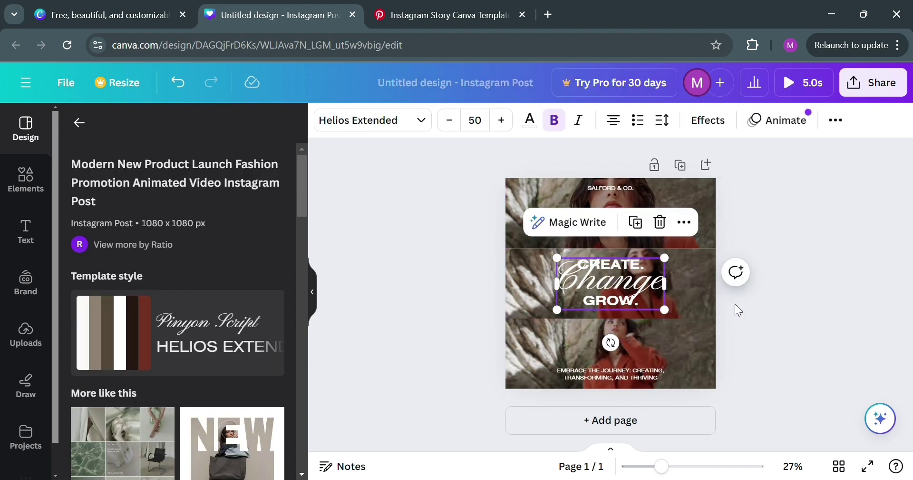
{"action": "left_click", "coordinate": [717, 309]}
{"action": "left_click", "coordinate": [697, 367]}
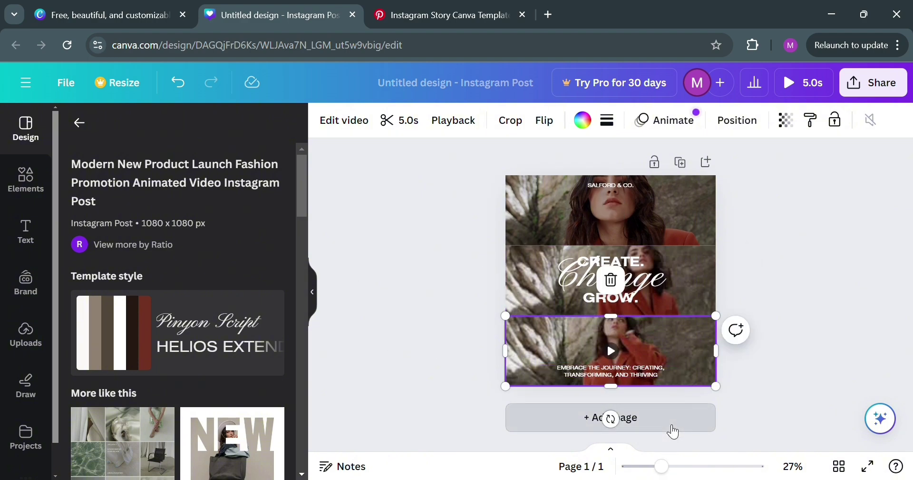
Add a second page and apply the Minimalist Summer Photo Collage template to it.
{"action": "left_click", "coordinate": [672, 430]}
{"action": "scroll", "coordinate": [231, 340], "scroll_direction": "down", "scroll_amount": 10}
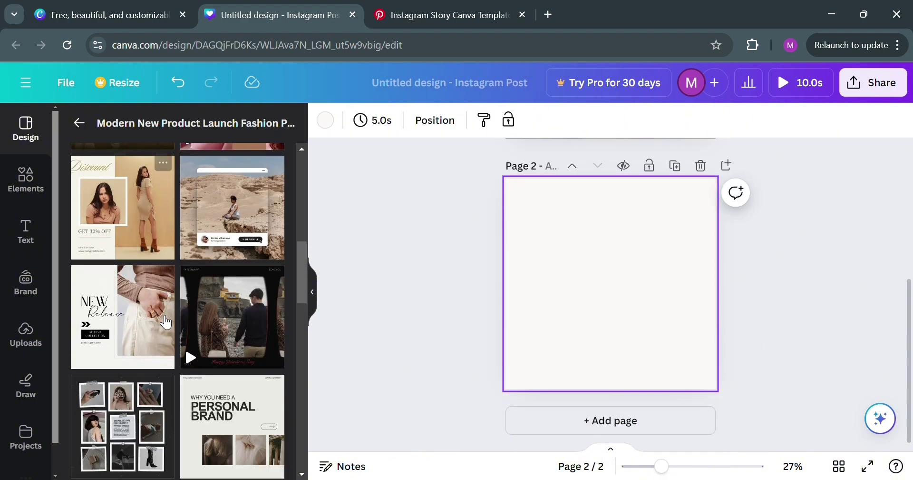
{"action": "scroll", "coordinate": [167, 307], "scroll_direction": "down", "scroll_amount": 5}
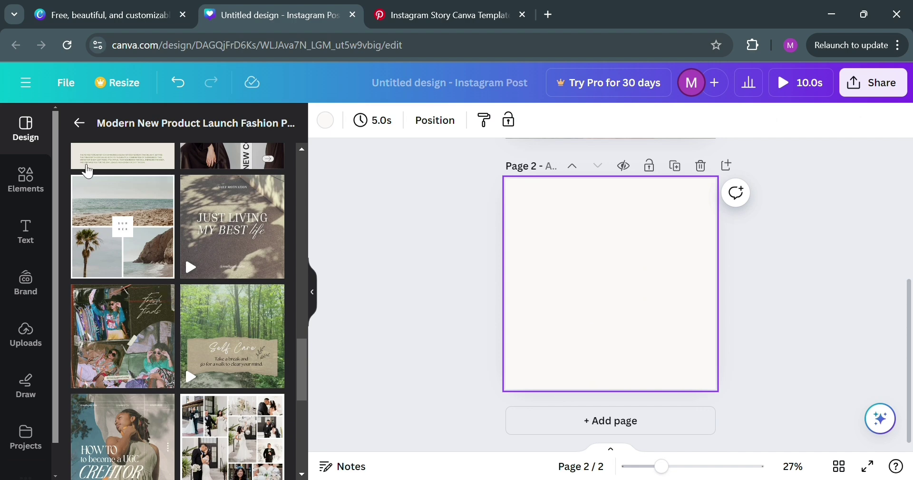
{"action": "left_click_drag", "start_coordinate": [145, 259], "coordinate": [581, 290]}
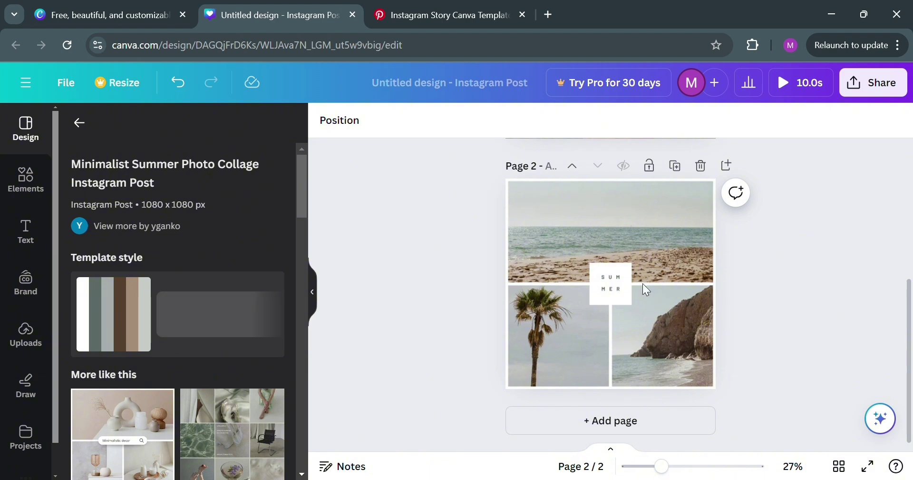
Select the "SUMMER" text and the upper beach photo on page 2 to inspect the collage's elements.
{"action": "left_click", "coordinate": [630, 287]}
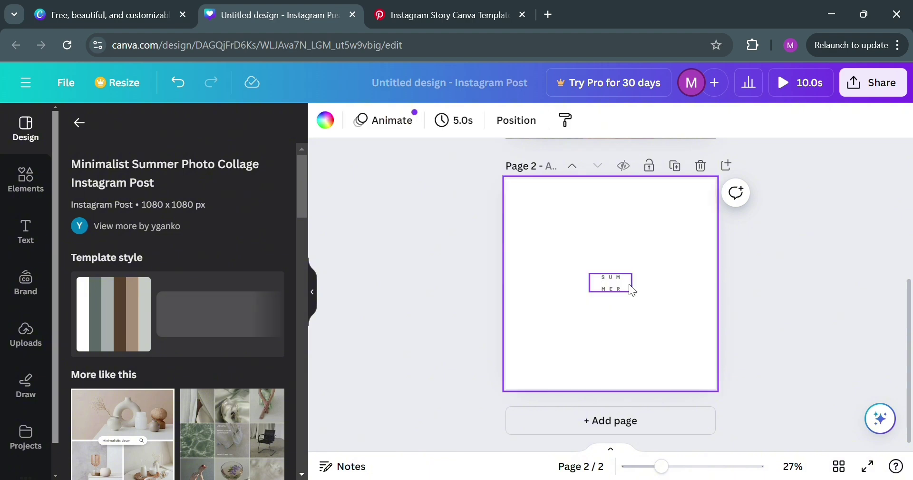
{"action": "left_click", "coordinate": [830, 179]}
{"action": "left_click", "coordinate": [537, 186]}
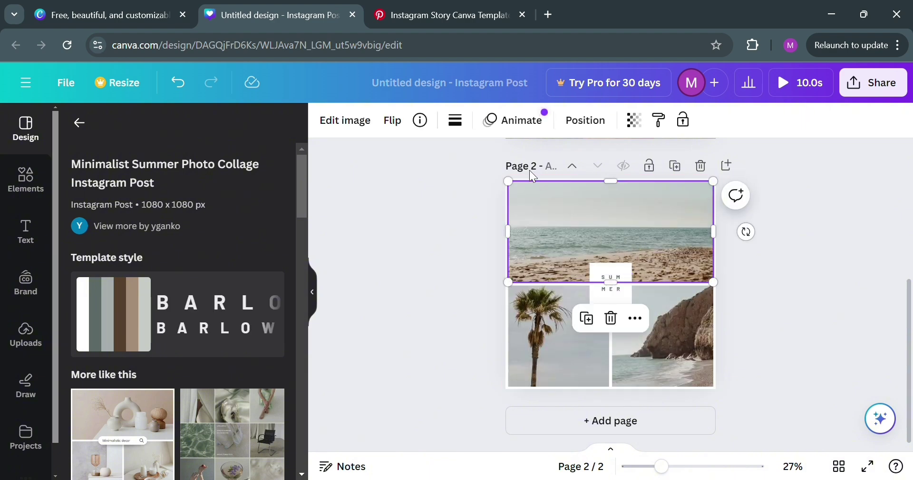
Delete the upper beach photo on page 2, undo the deletion and dismiss the image-generation offer.
{"action": "key", "text": "Delete"}
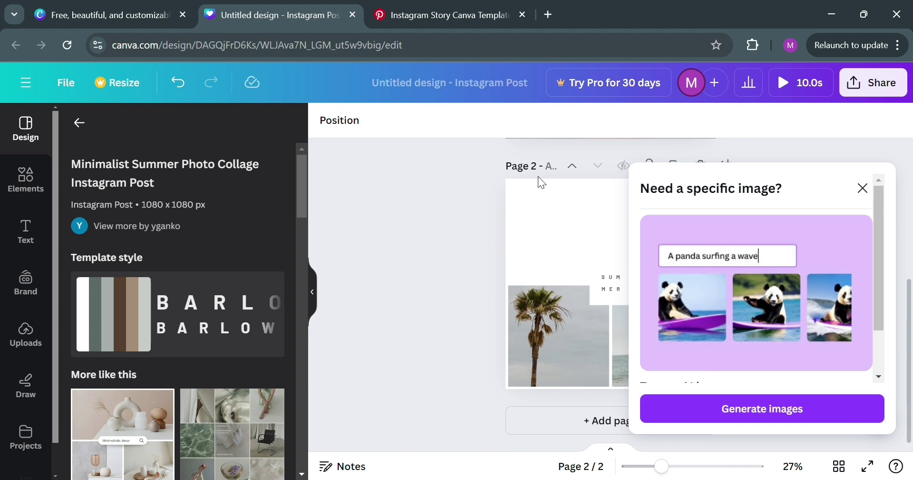
{"action": "key", "text": "ctrl+z"}
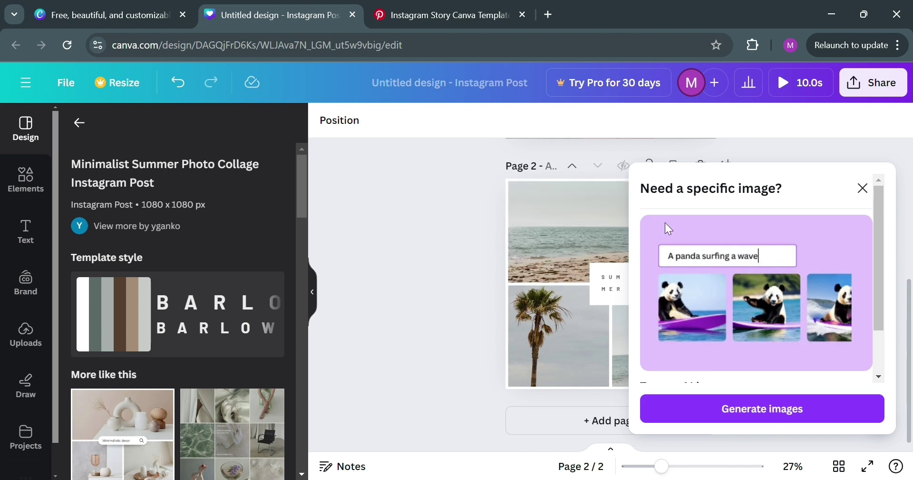
{"action": "left_click", "coordinate": [874, 190]}
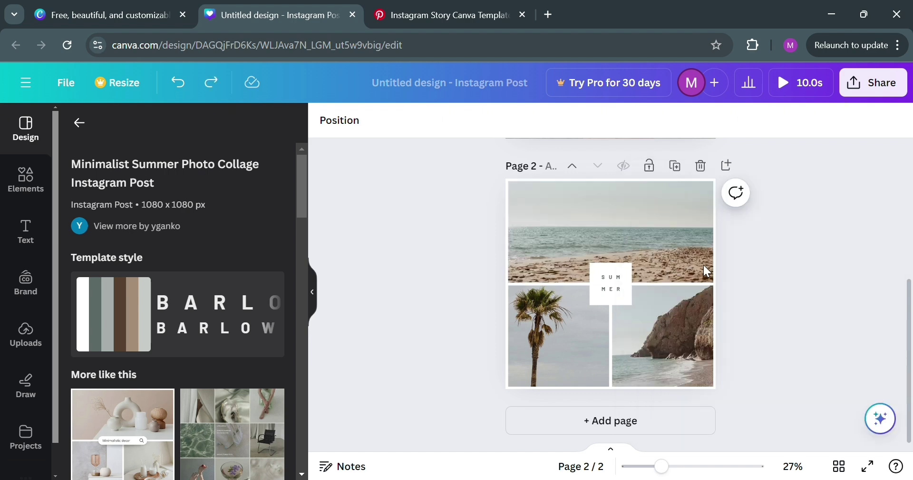
Add a third page and apply the Beige Minimalist Aesthetic Moodboard Photo Collage template to it.
{"action": "left_click", "coordinate": [632, 423]}
{"action": "scroll", "coordinate": [195, 333], "scroll_direction": "down", "scroll_amount": 6}
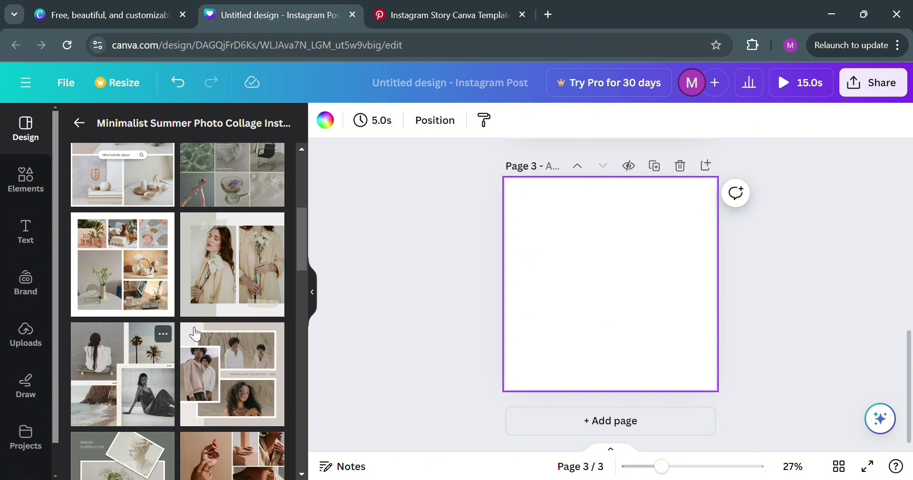
{"action": "scroll", "coordinate": [195, 333], "scroll_direction": "down", "scroll_amount": 5}
{"action": "scroll", "coordinate": [228, 328], "scroll_direction": "up", "scroll_amount": 3}
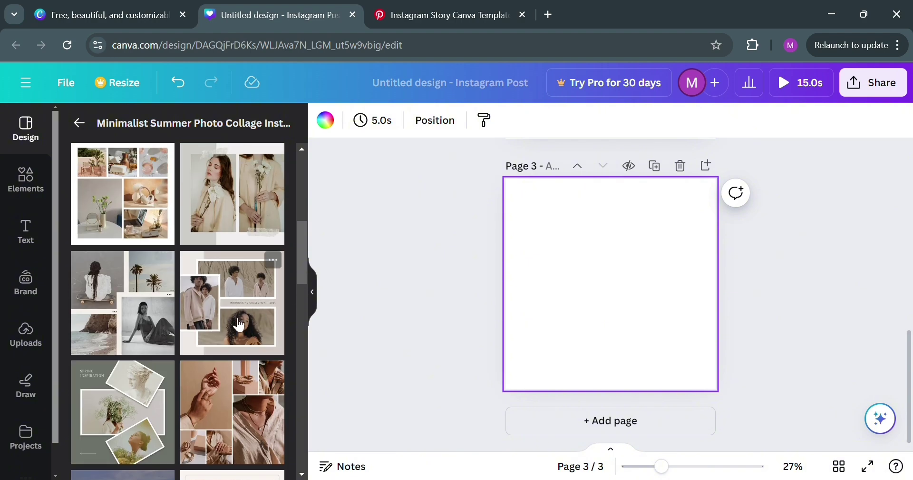
{"action": "left_click_drag", "start_coordinate": [142, 322], "coordinate": [602, 267]}
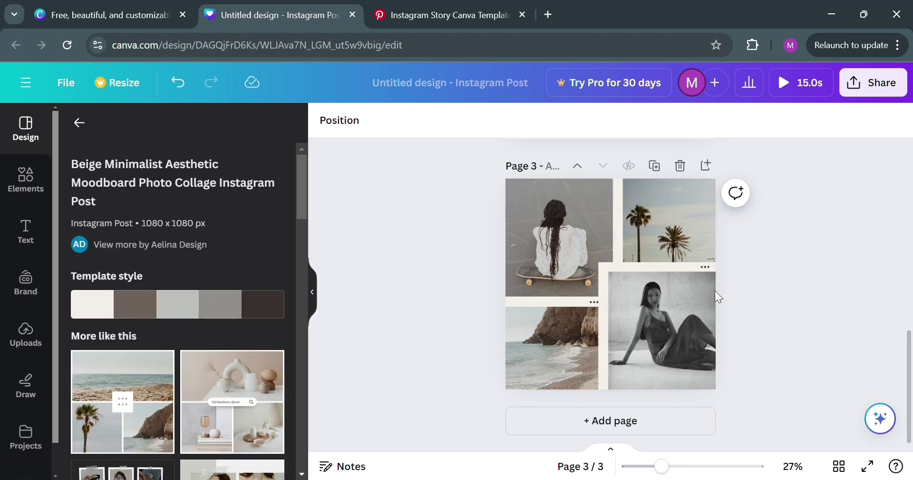
{"action": "scroll", "coordinate": [402, 191], "scroll_direction": "up", "scroll_amount": 2}
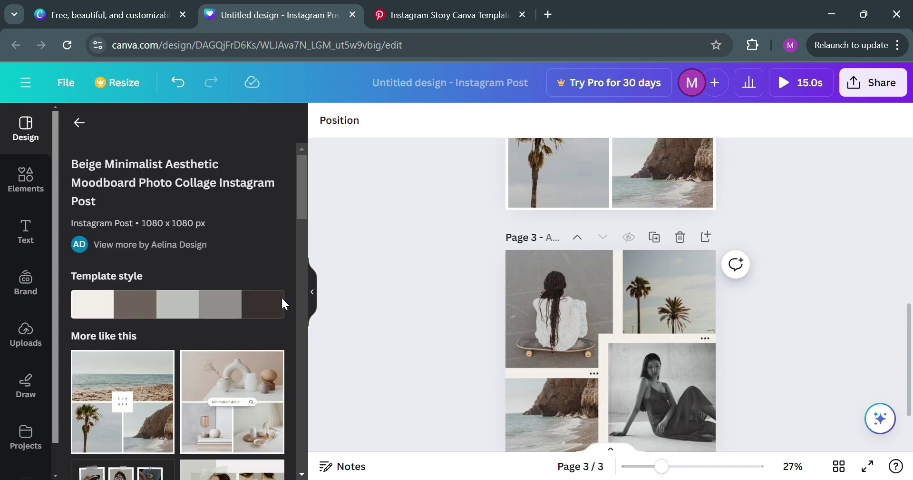
{"action": "left_click", "coordinate": [80, 124]}
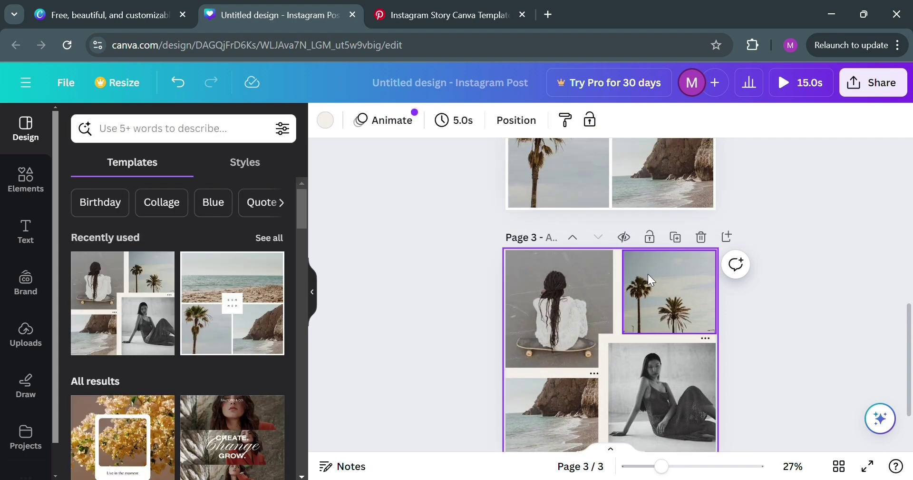
Add a body text box reading "OUR STORY" to page 3 and place it on the strip above the seated woman photo.
{"action": "scroll", "coordinate": [608, 328], "scroll_direction": "up", "scroll_amount": 5}
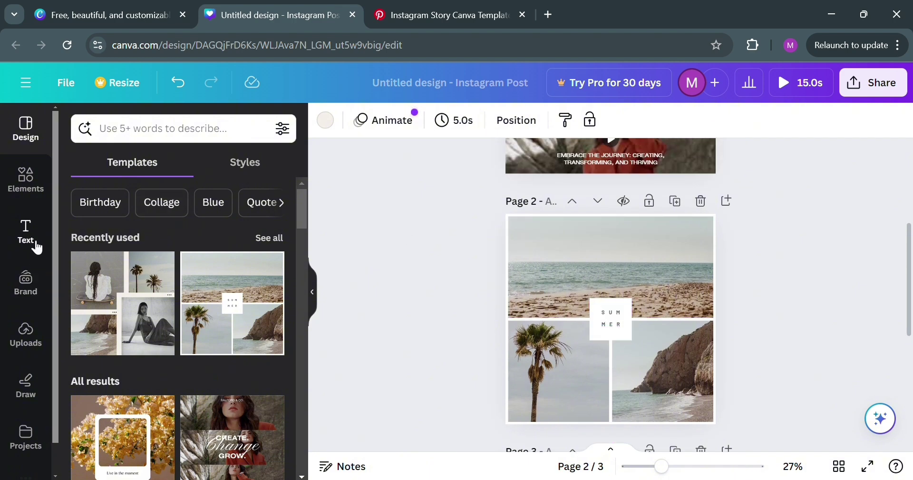
{"action": "scroll", "coordinate": [729, 402], "scroll_direction": "down", "scroll_amount": 6}
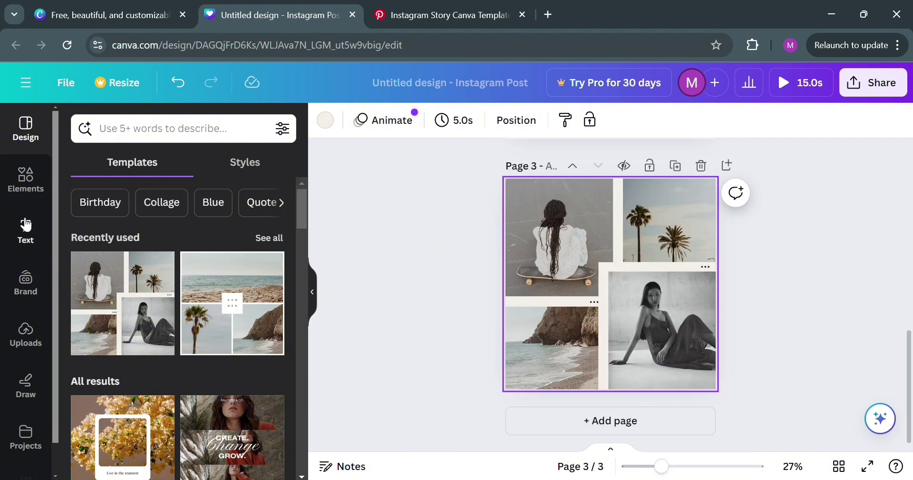
{"action": "left_click", "coordinate": [37, 251]}
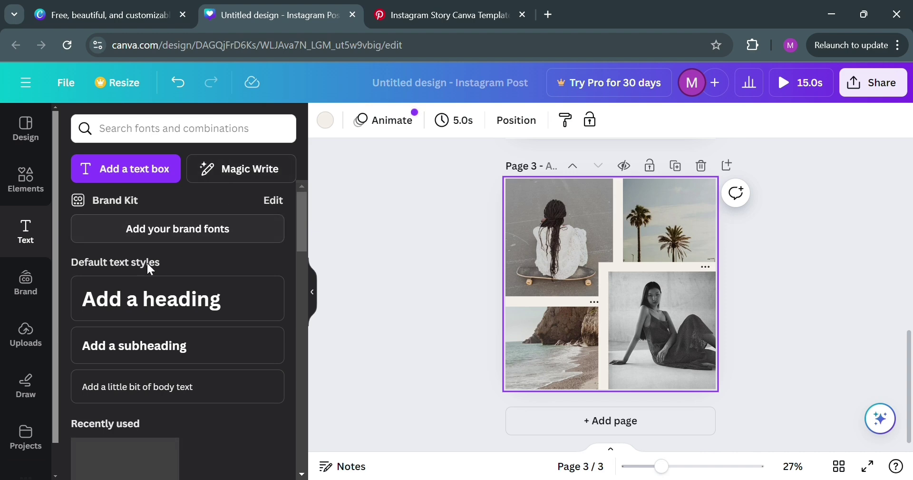
{"action": "left_click", "coordinate": [176, 402]}
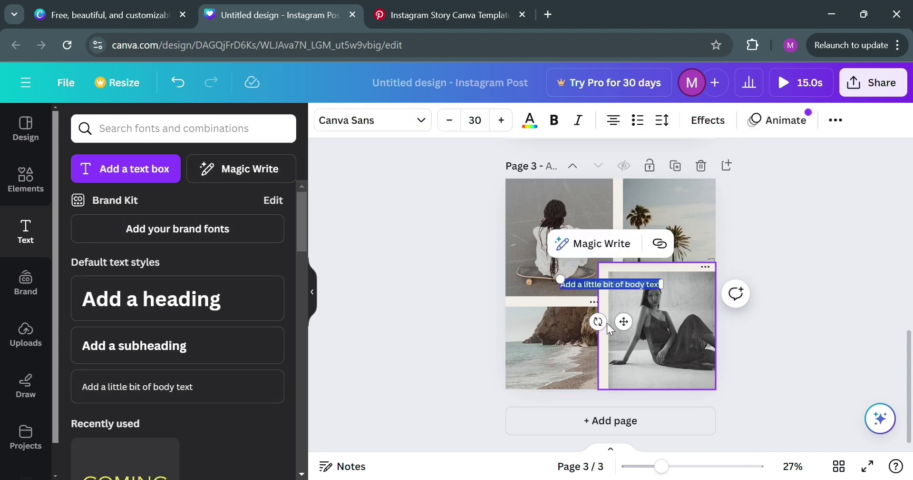
{"action": "type", "text": "You"}
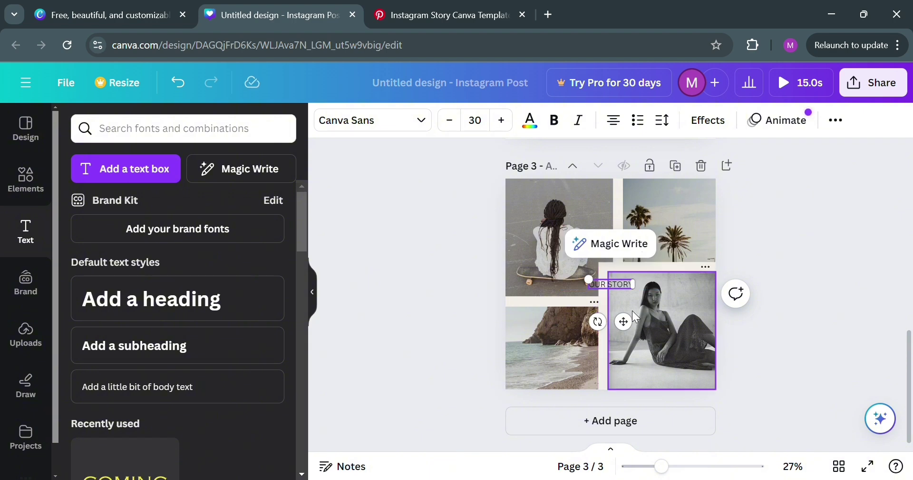
{"action": "left_click_drag", "start_coordinate": [623, 321], "coordinate": [674, 316]}
Set the "OUR STORY" text to the Open Sans font at size 34.
{"action": "left_click_drag", "start_coordinate": [672, 470], "coordinate": [694, 468]}
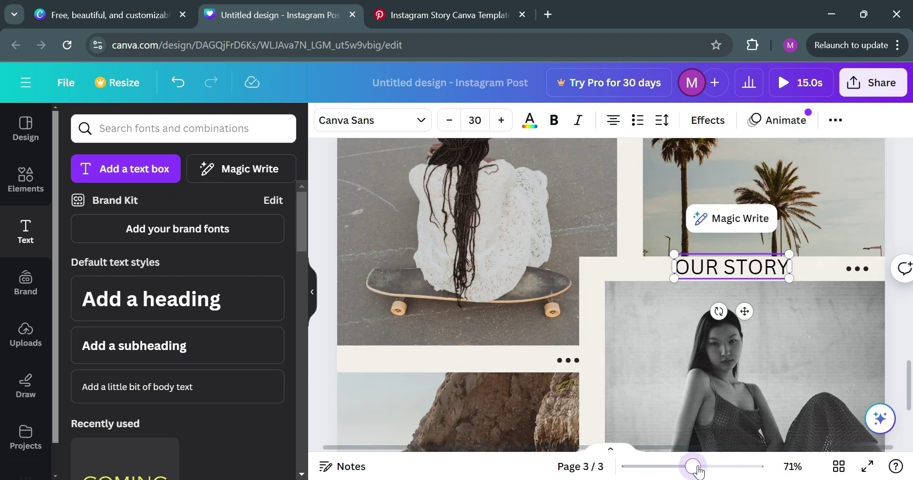
{"action": "triple_click", "coordinate": [760, 275]}
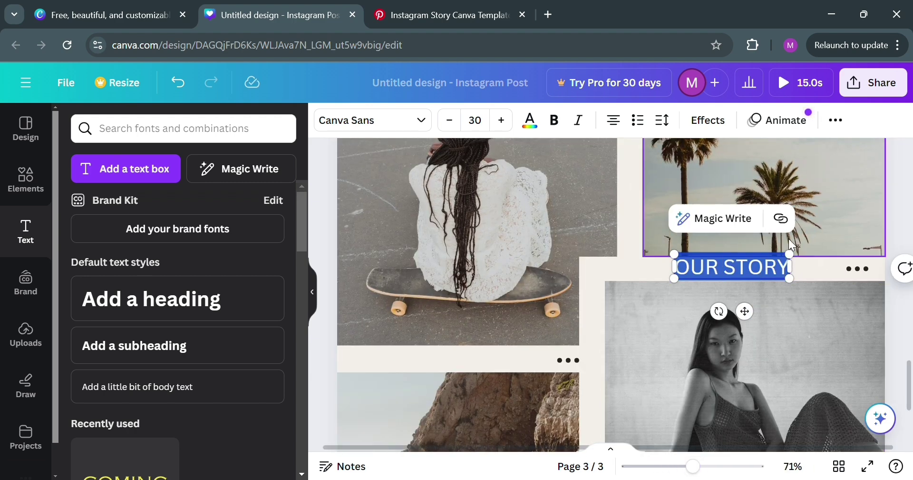
{"action": "left_click", "coordinate": [428, 125]}
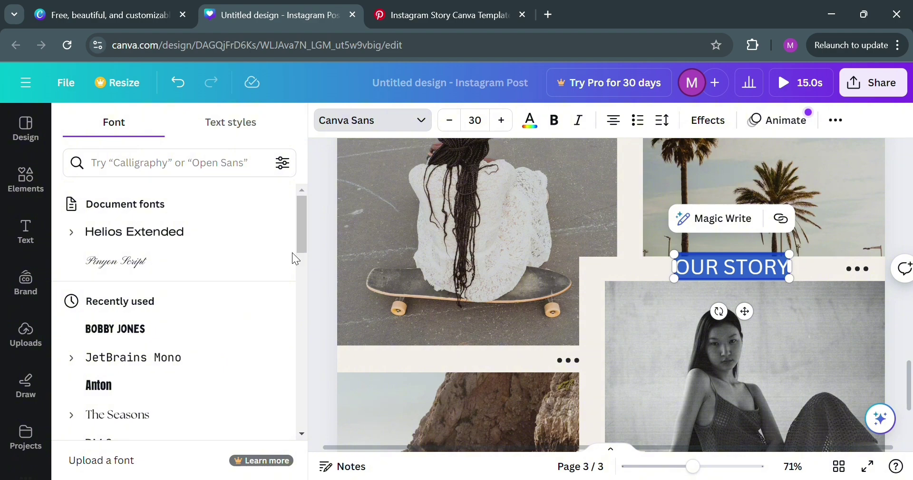
{"action": "left_click", "coordinate": [162, 335]}
{"action": "scroll", "coordinate": [162, 337], "scroll_direction": "down", "scroll_amount": 3}
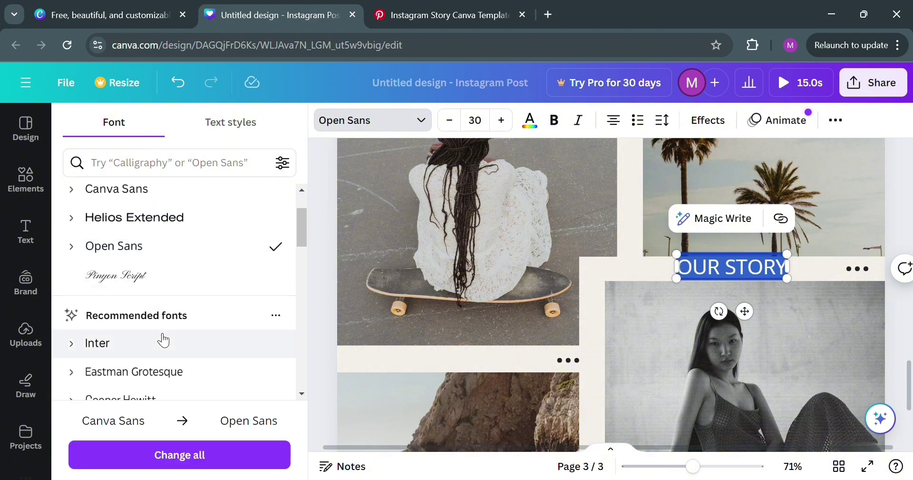
{"action": "left_click", "coordinate": [509, 125]}
{"action": "left_click", "coordinate": [509, 124]}
{"action": "left_click", "coordinate": [510, 126]}
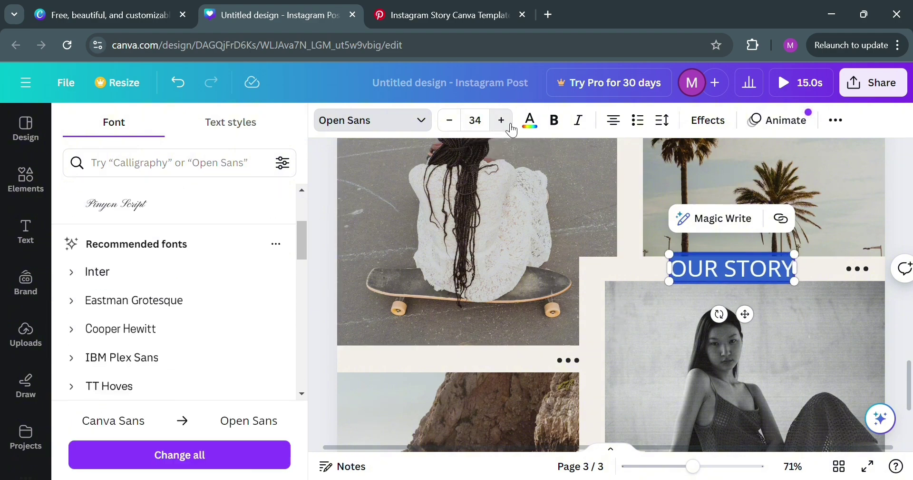
Recolour the "OUR STORY" text with a medium brown taken from the beach photo's colours.
{"action": "left_click", "coordinate": [627, 270]}
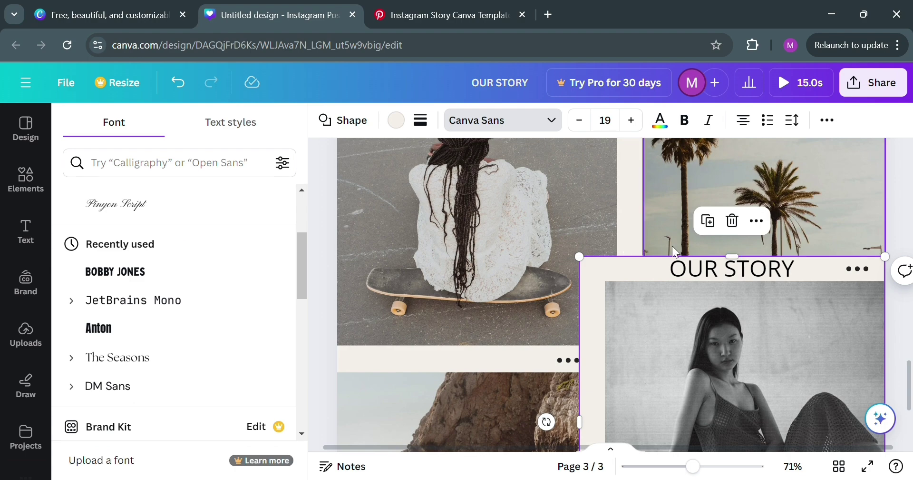
{"action": "scroll", "coordinate": [557, 332], "scroll_direction": "down", "scroll_amount": 3}
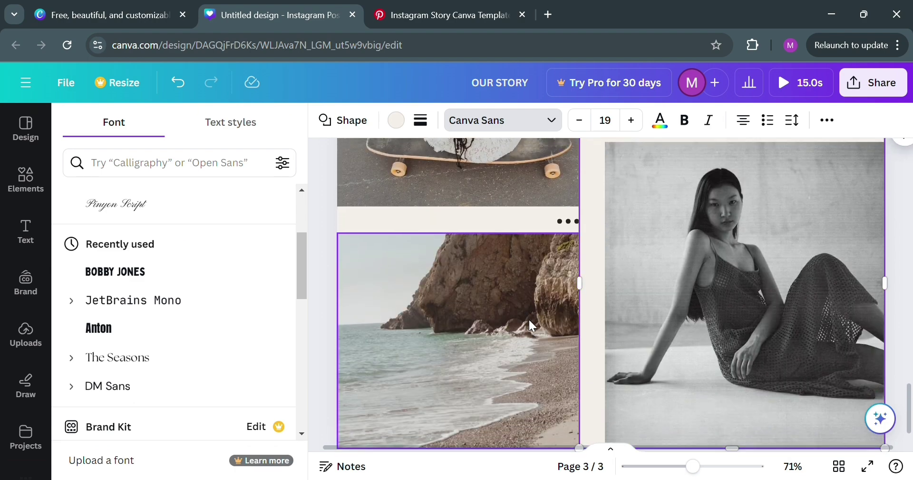
{"action": "scroll", "coordinate": [594, 287], "scroll_direction": "up", "scroll_amount": 3}
{"action": "left_click", "coordinate": [701, 278]}
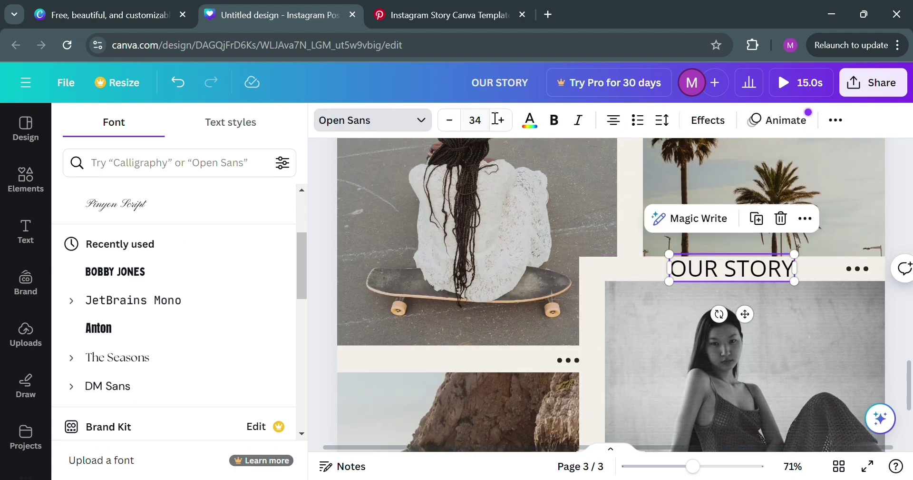
{"action": "left_click", "coordinate": [530, 120]}
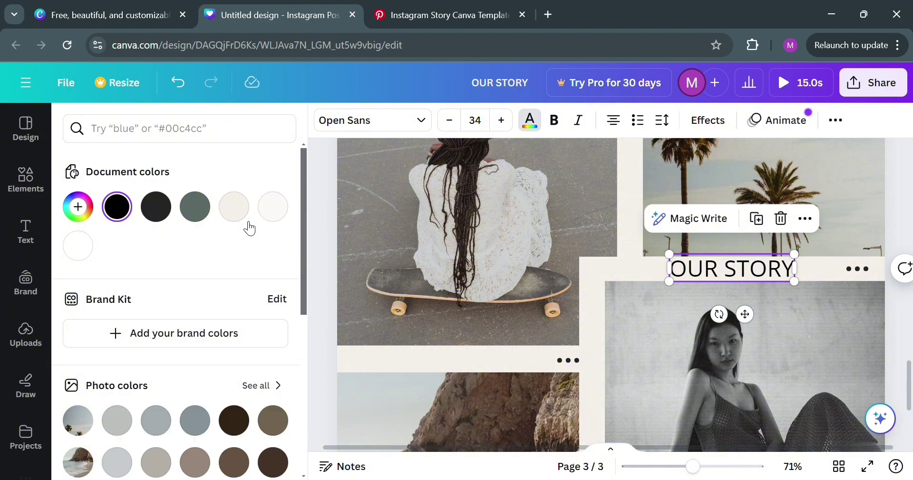
{"action": "scroll", "coordinate": [247, 224], "scroll_direction": "down", "scroll_amount": 3}
{"action": "left_click", "coordinate": [234, 318]}
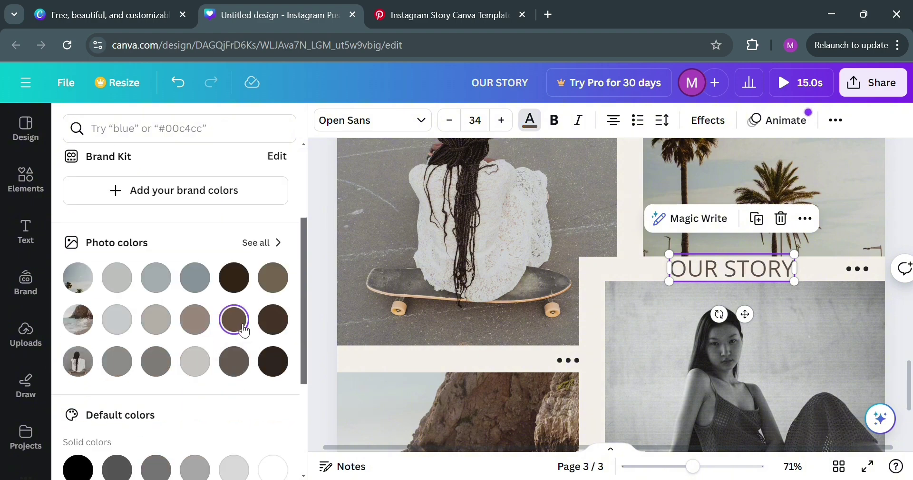
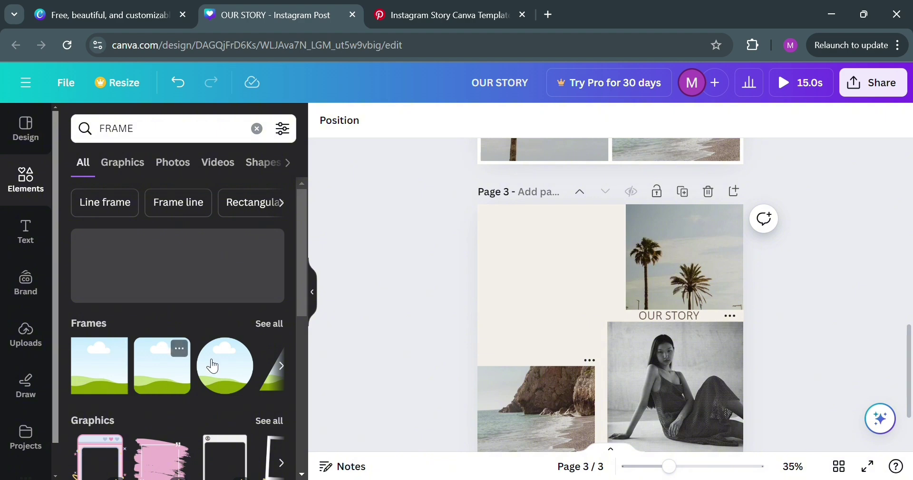
Browse all available frames and place a heart-shaped frame in the empty upper-left area of page 3.
{"action": "scroll", "coordinate": [279, 322], "scroll_direction": "down", "scroll_amount": 2}
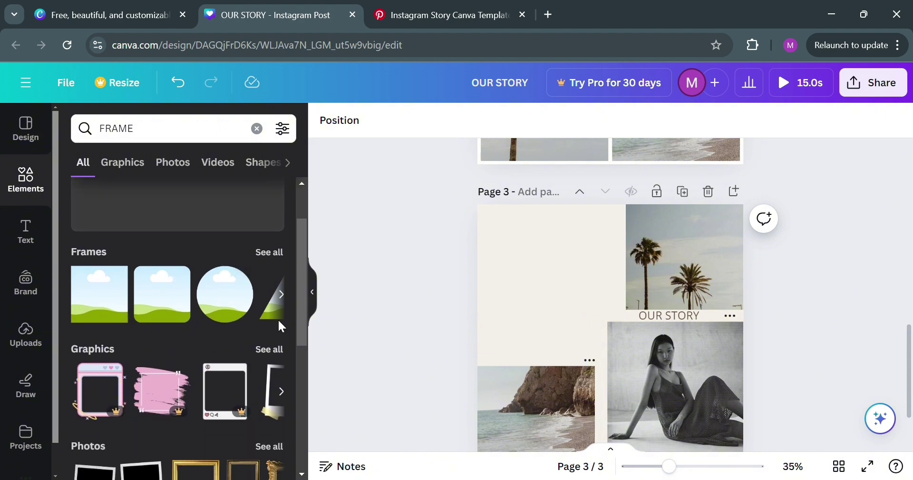
{"action": "left_click", "coordinate": [270, 251]}
{"action": "scroll", "coordinate": [235, 285], "scroll_direction": "down", "scroll_amount": 2}
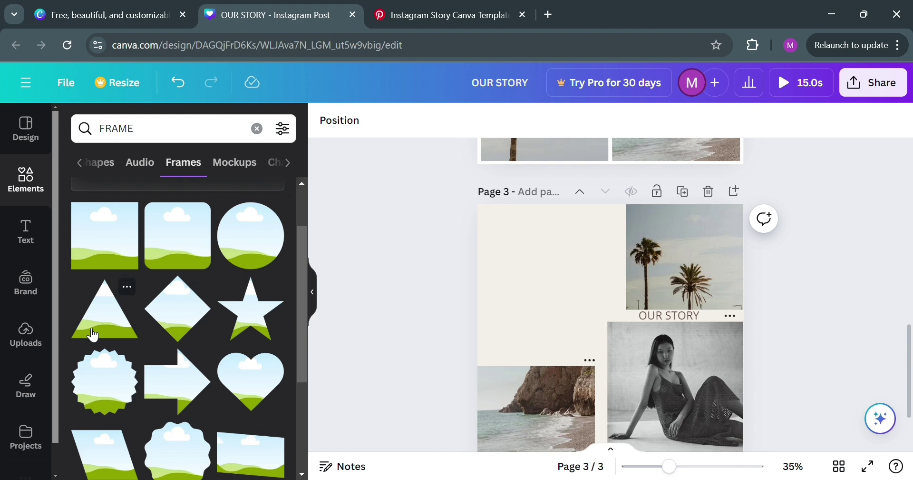
{"action": "scroll", "coordinate": [238, 380], "scroll_direction": "down", "scroll_amount": 2}
{"action": "left_click_drag", "start_coordinate": [257, 328], "coordinate": [519, 289]}
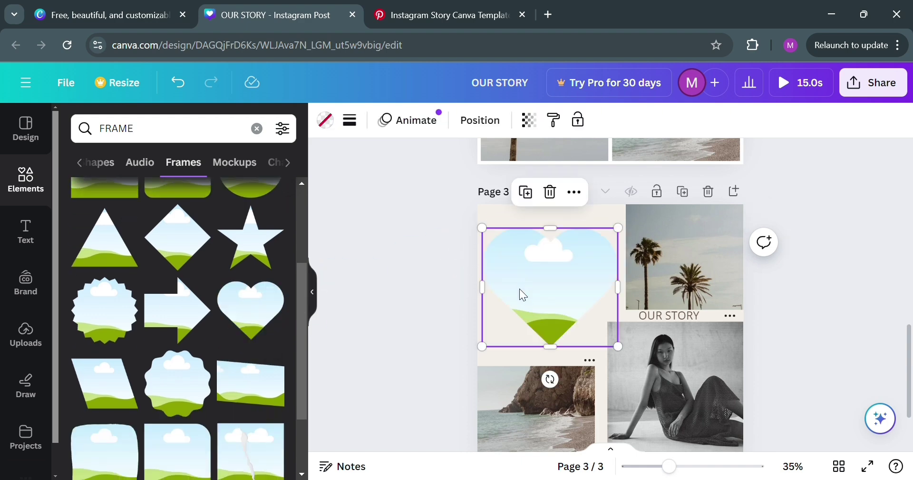
{"action": "left_click", "coordinate": [412, 298]}
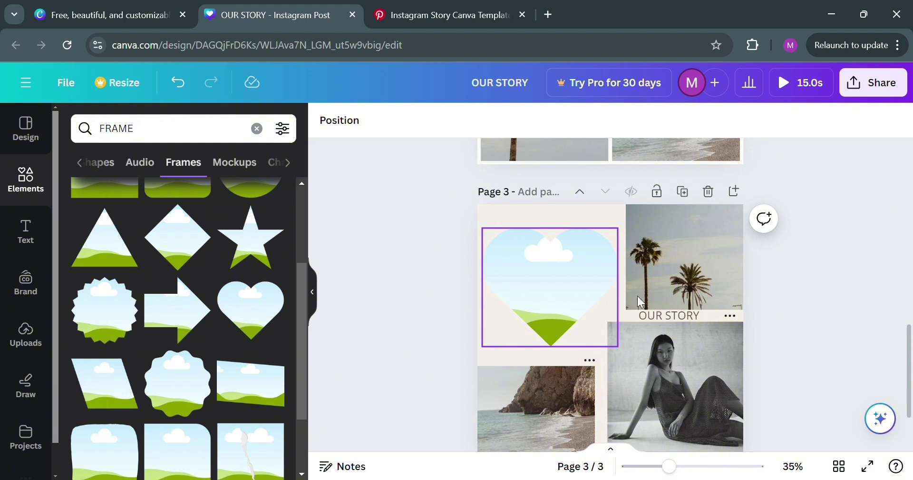
Replace the palm tree photo on page 3 with a square frame, resized and positioned above the "OUR STORY" text.
{"action": "left_click", "coordinate": [658, 282]}
{"action": "scroll", "coordinate": [184, 290], "scroll_direction": "up", "scroll_amount": 2}
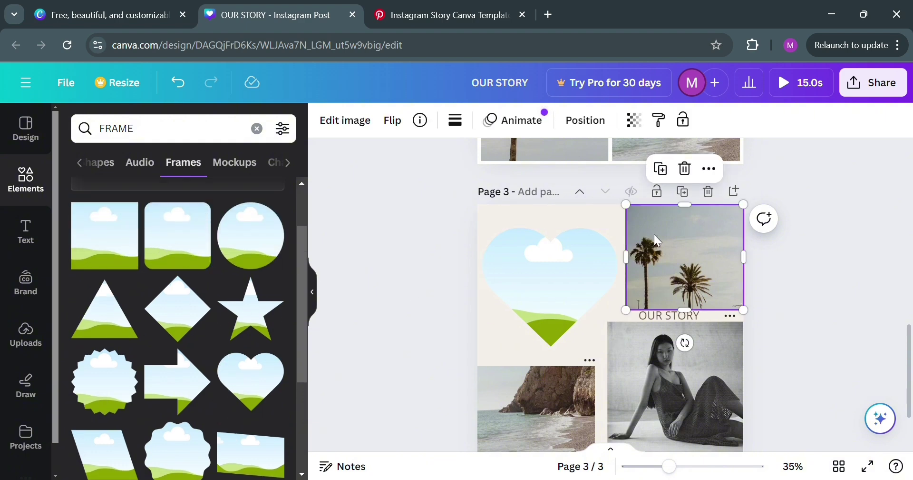
{"action": "key", "text": "Delete"}
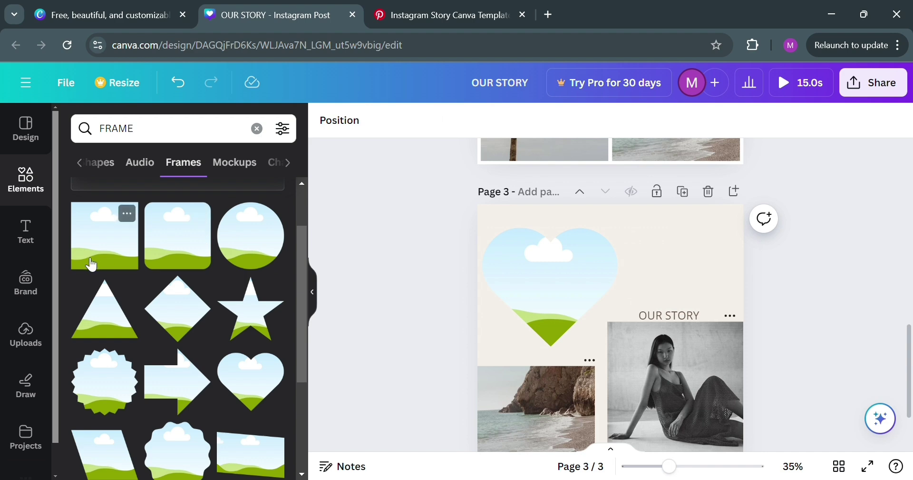
{"action": "left_click_drag", "start_coordinate": [91, 264], "coordinate": [639, 222]}
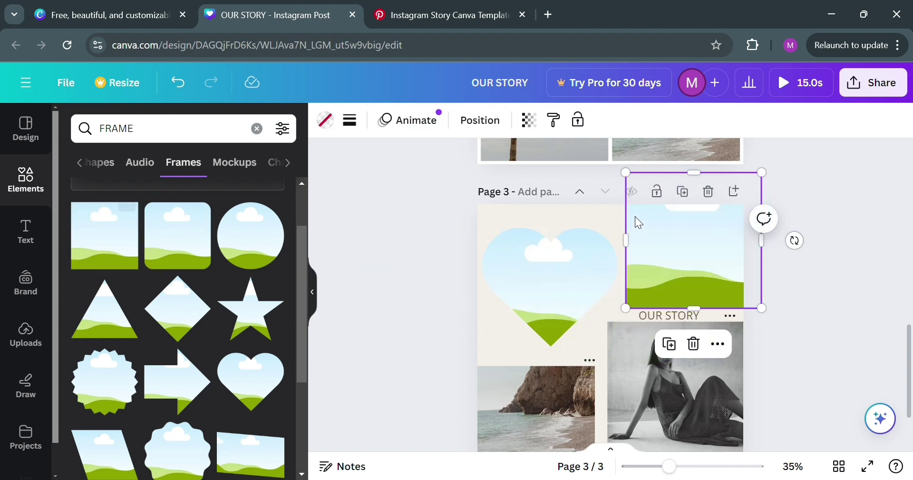
{"action": "left_click_drag", "start_coordinate": [626, 173], "coordinate": [675, 222]}
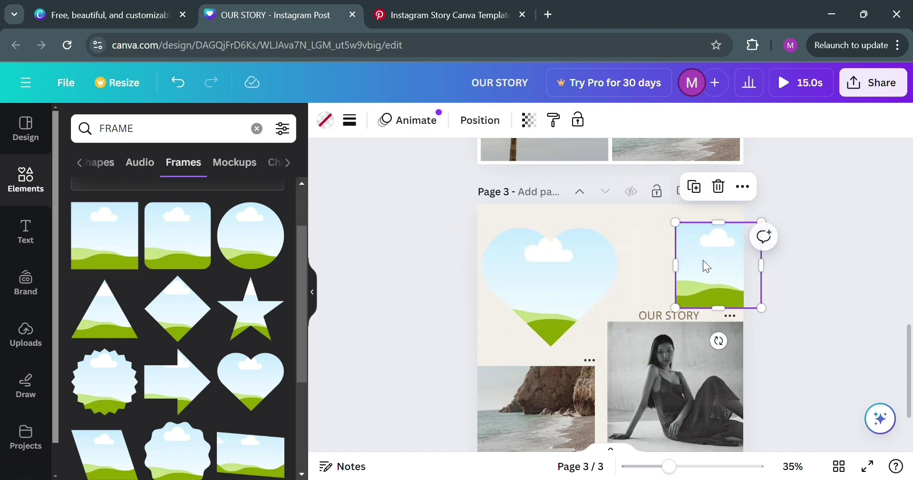
{"action": "left_click_drag", "start_coordinate": [706, 266], "coordinate": [745, 268]}
{"action": "left_click", "coordinate": [775, 288]}
Delete the seated woman photo on page 3 and place a rounded square frame in its spot.
{"action": "scroll", "coordinate": [698, 323], "scroll_direction": "down", "scroll_amount": 2}
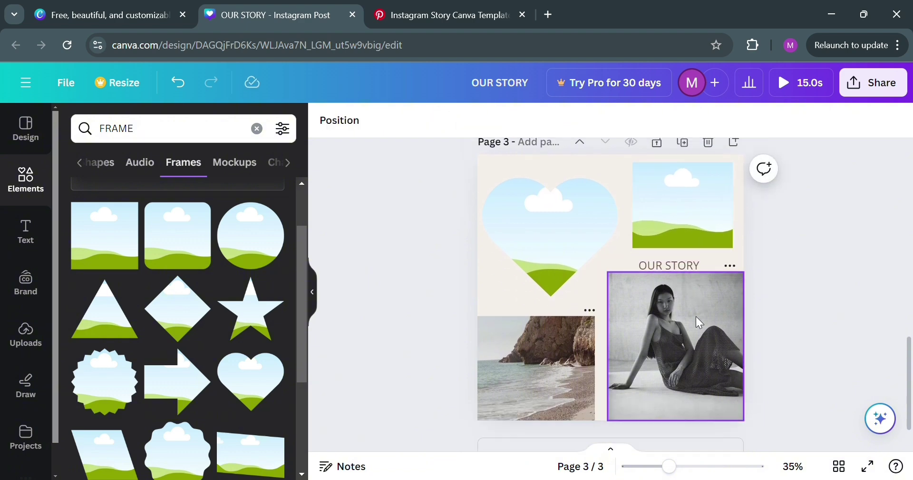
{"action": "left_click", "coordinate": [674, 324]}
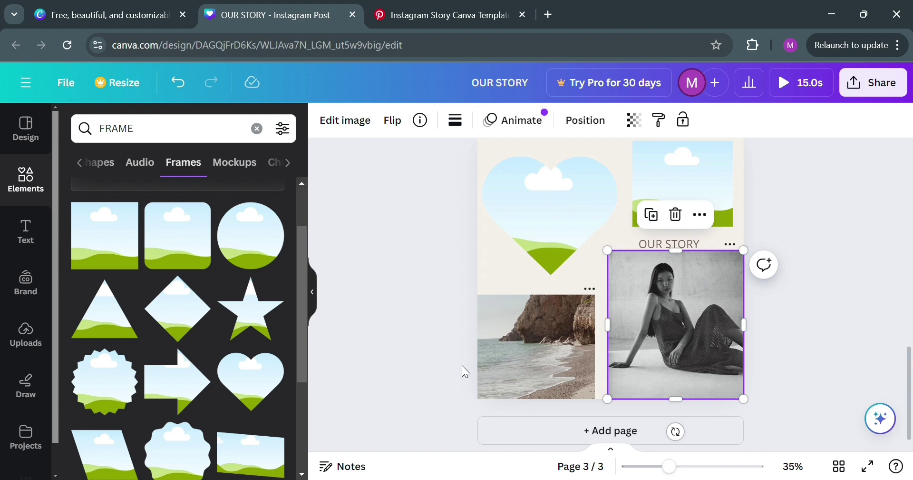
{"action": "key", "text": "Delete"}
{"action": "left_click_drag", "start_coordinate": [175, 264], "coordinate": [634, 318]}
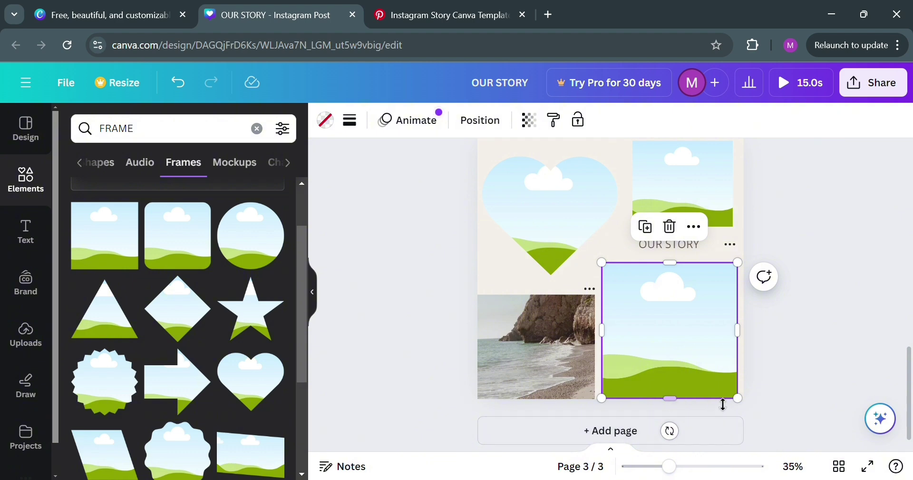
Shrink the rounded square frame on page 3 slightly and replace the beach cliff photo with a square frame fitted beside it.
{"action": "left_click_drag", "start_coordinate": [741, 398], "coordinate": [740, 392]}
{"action": "left_click_drag", "start_coordinate": [666, 328], "coordinate": [580, 355]}
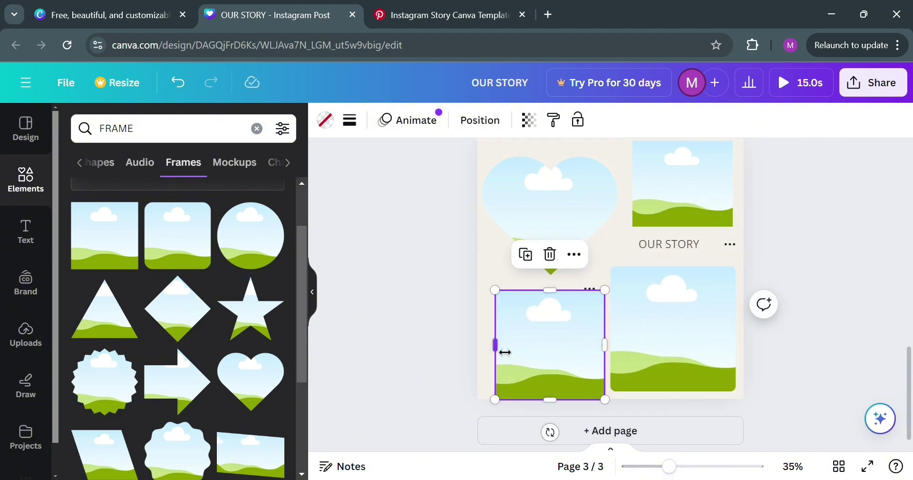
{"action": "left_click_drag", "start_coordinate": [505, 353], "coordinate": [500, 354]}
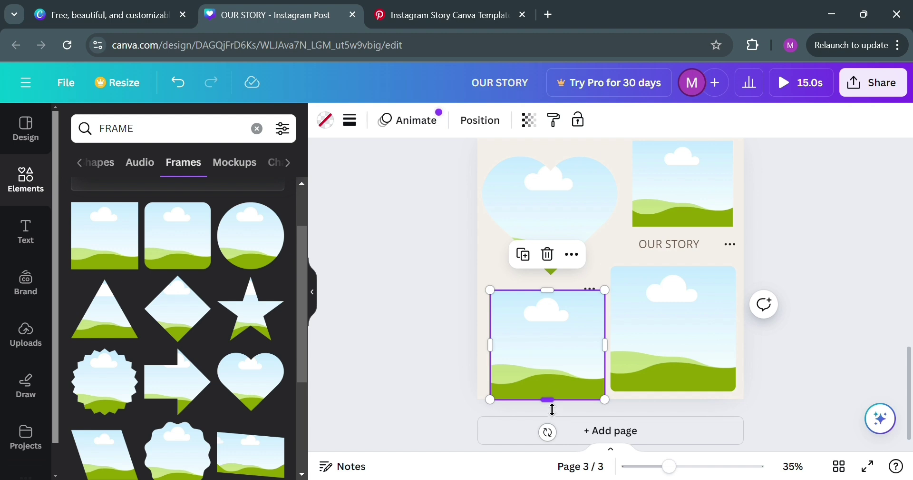
{"action": "left_click_drag", "start_coordinate": [552, 408], "coordinate": [546, 374]}
{"action": "left_click", "coordinate": [575, 289]}
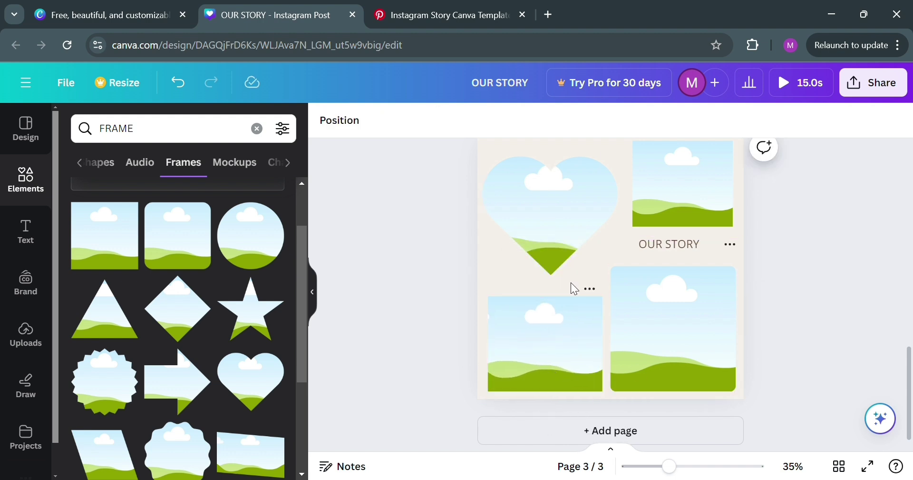
{"action": "scroll", "coordinate": [681, 291], "scroll_direction": "up", "scroll_amount": 5}
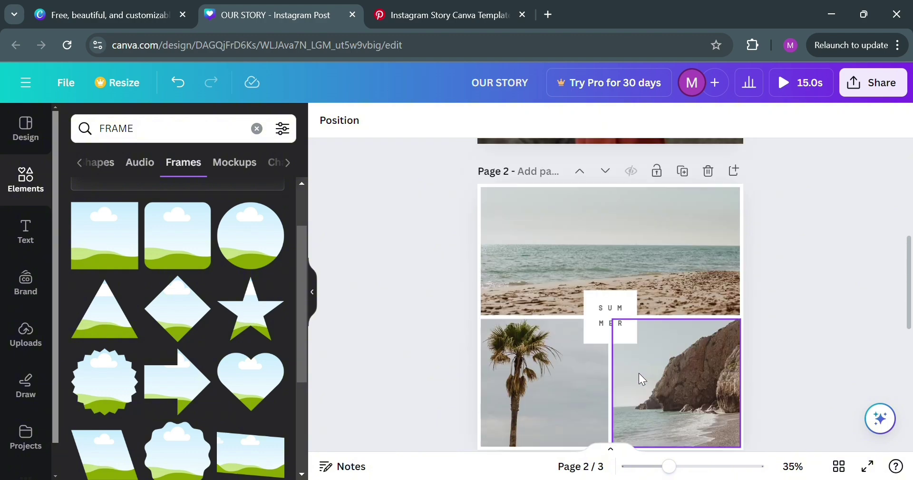
{"action": "scroll", "coordinate": [628, 362], "scroll_direction": "up", "scroll_amount": 2}
{"action": "scroll", "coordinate": [612, 348], "scroll_direction": "down", "scroll_amount": 8}
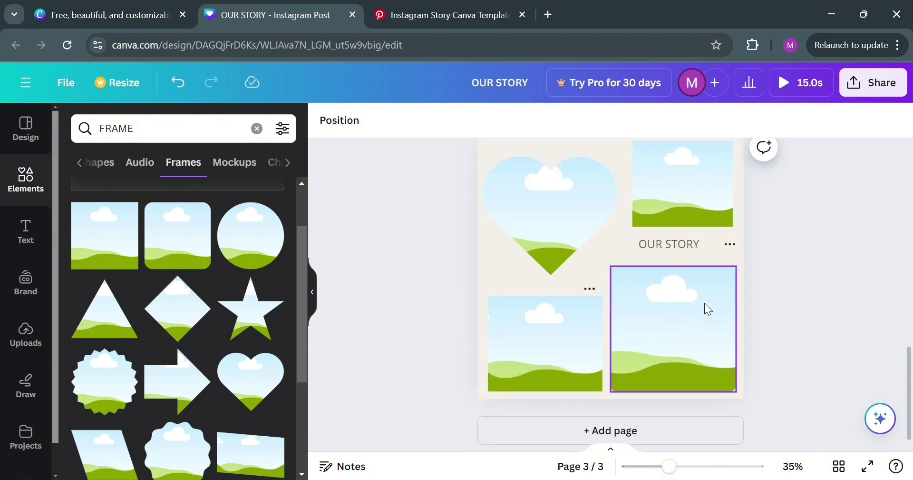
{"action": "scroll", "coordinate": [663, 414], "scroll_direction": "down", "scroll_amount": 1}
{"action": "scroll", "coordinate": [649, 408], "scroll_direction": "up", "scroll_amount": 3}
{"action": "scroll", "coordinate": [540, 384], "scroll_direction": "down", "scroll_amount": 3}
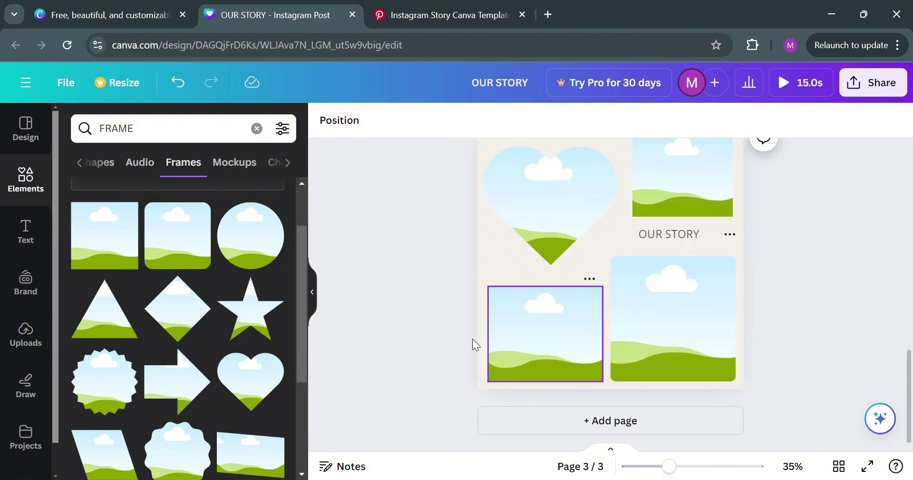
Switch to Pinterest, return to the template search results and browse the Canva Instagram post templates.
{"action": "left_click", "coordinate": [479, 7]}
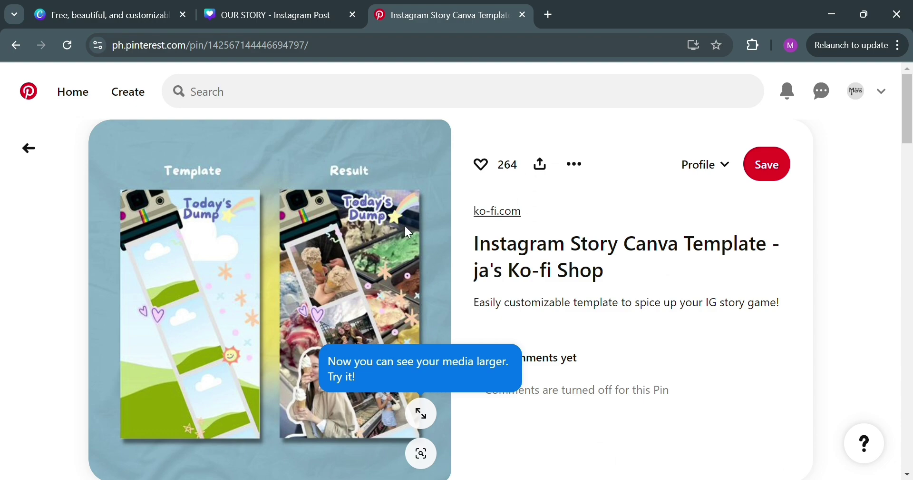
{"action": "left_click", "coordinate": [29, 148]}
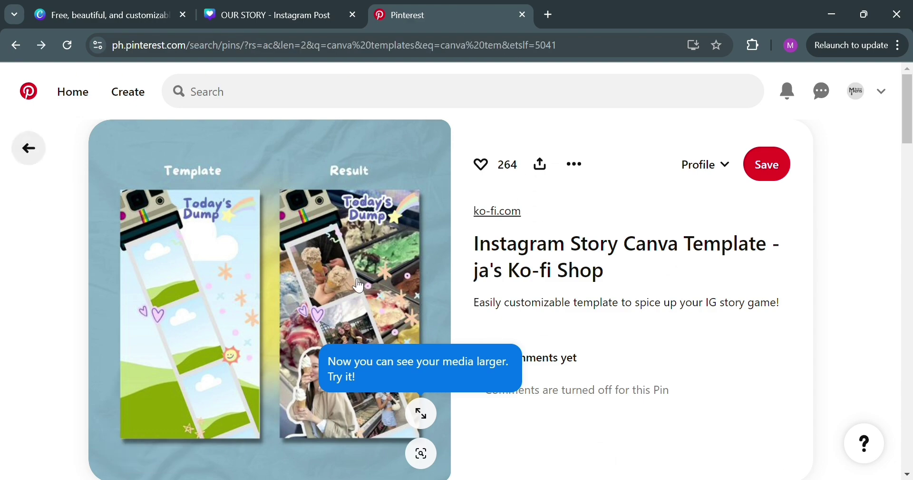
{"action": "left_click", "coordinate": [568, 155]}
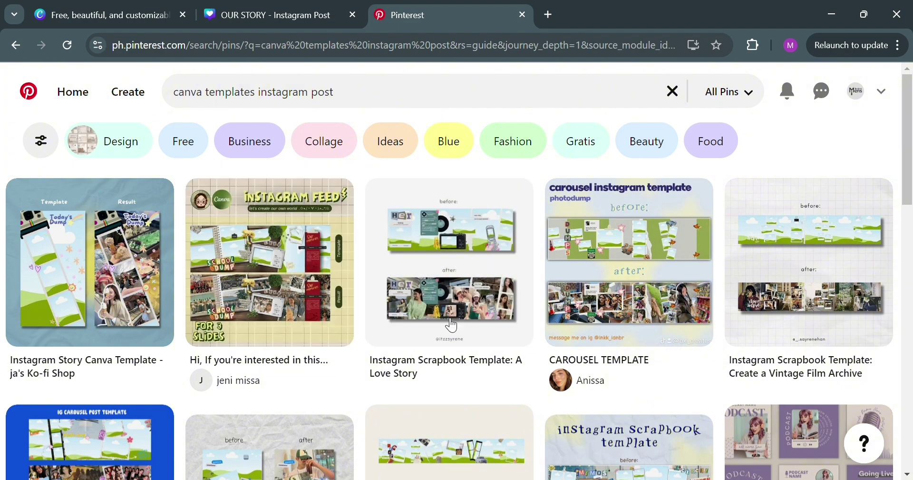
{"action": "scroll", "coordinate": [448, 316], "scroll_direction": "down", "scroll_amount": 8}
{"action": "scroll", "coordinate": [462, 368], "scroll_direction": "down", "scroll_amount": 10}
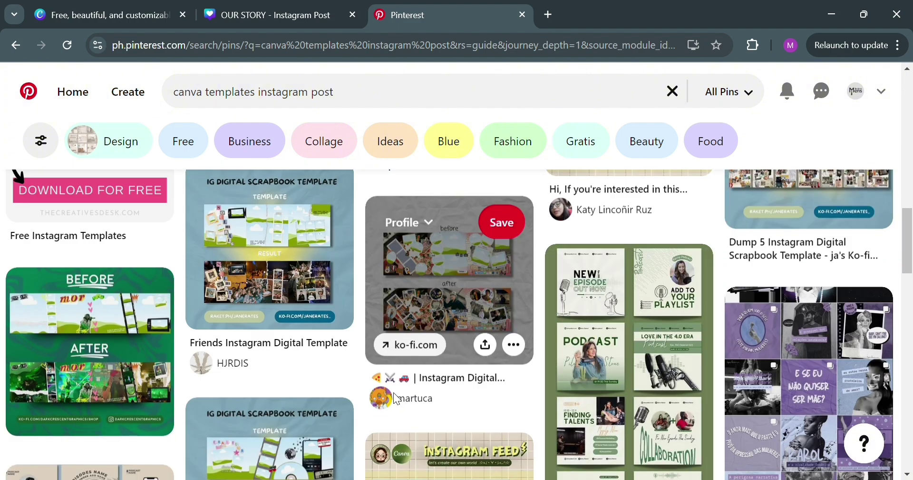
{"action": "scroll", "coordinate": [371, 380], "scroll_direction": "down", "scroll_amount": 5}
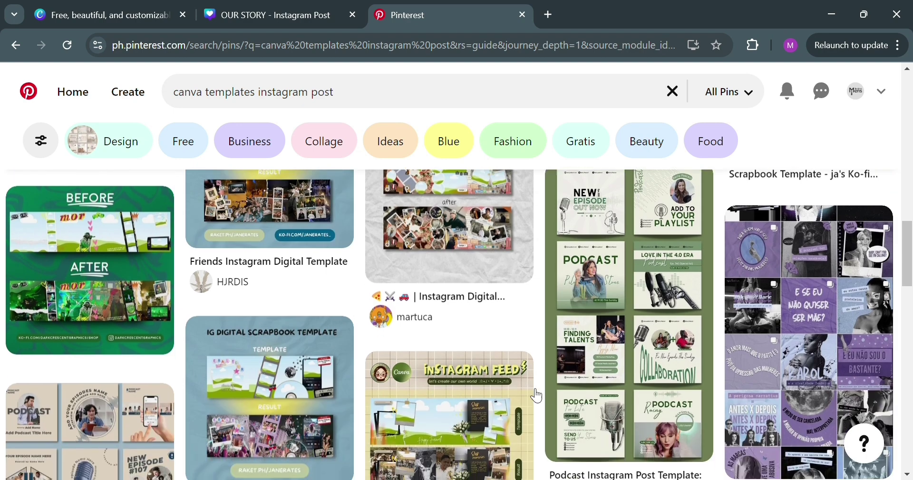
Open the "Instagram Feed" template pin for 3 slides and examine the msha.ke page it links to.
{"action": "left_click", "coordinate": [521, 245]}
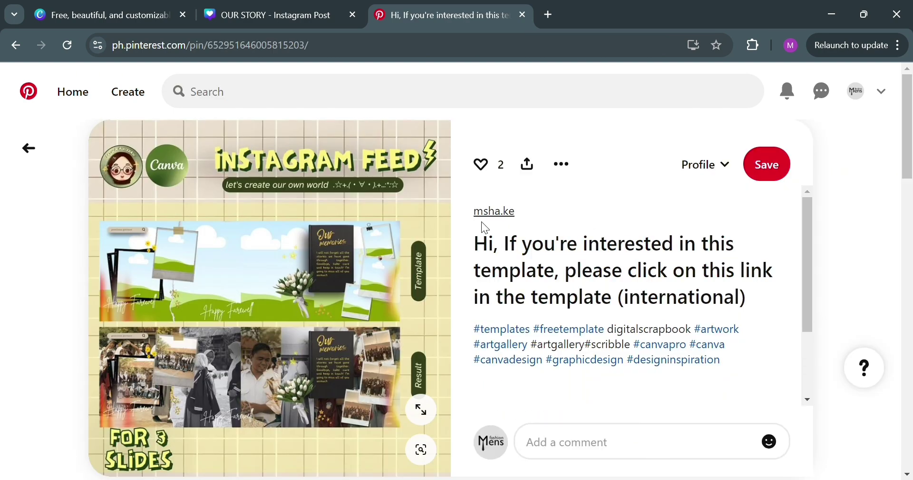
{"action": "left_click", "coordinate": [516, 212]}
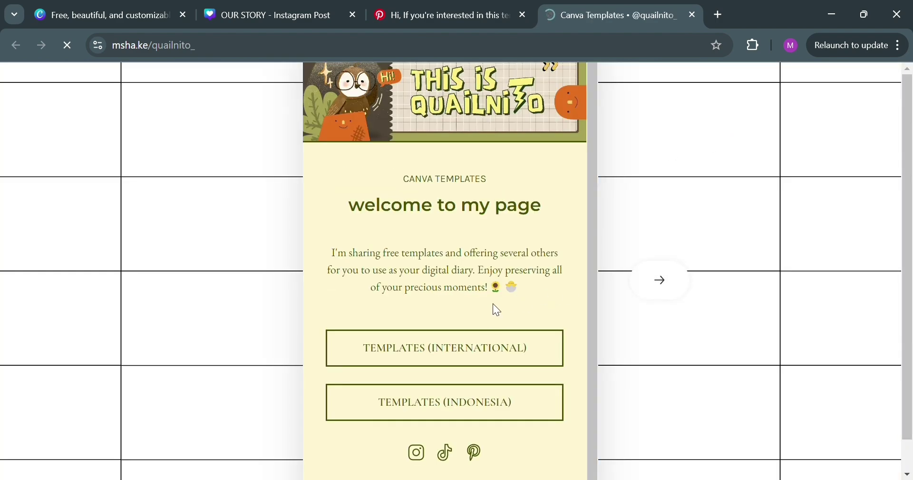
{"action": "scroll", "coordinate": [492, 304], "scroll_direction": "down", "scroll_amount": 1}
{"action": "scroll", "coordinate": [500, 333], "scroll_direction": "up", "scroll_amount": 1}
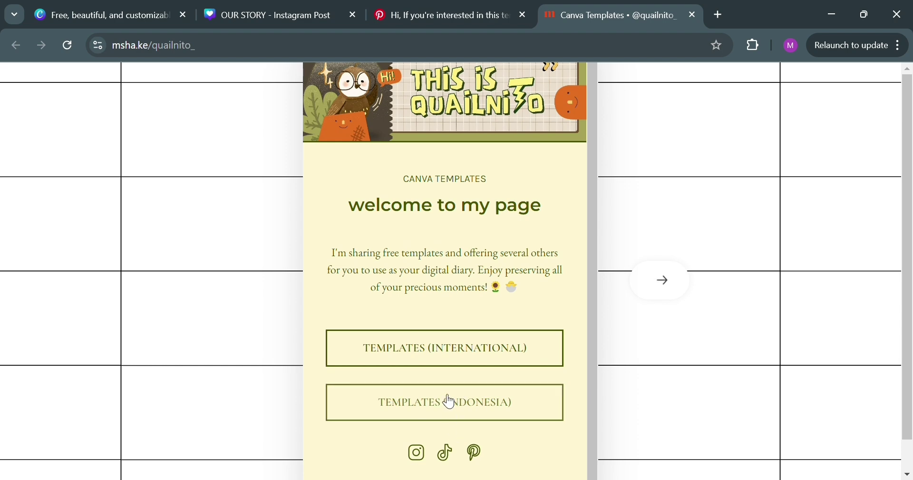
Return to Pinterest and start creating a new pin.
{"action": "left_click", "coordinate": [416, 2]}
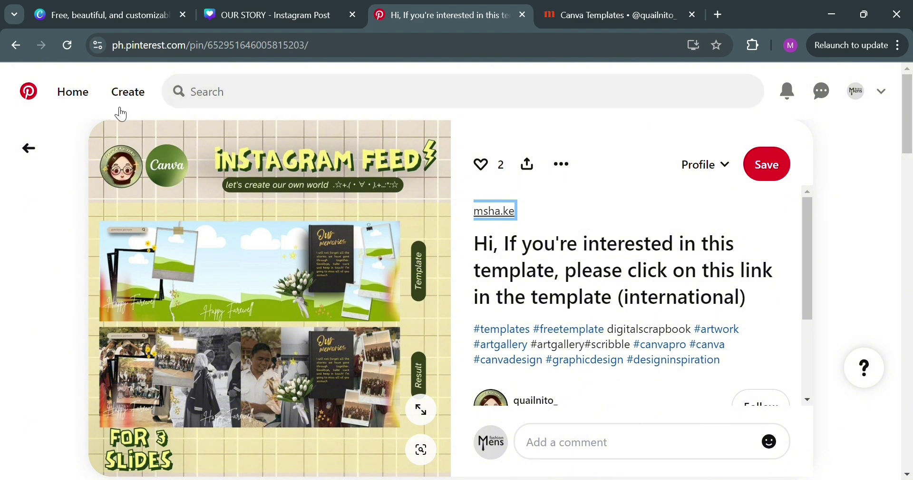
{"action": "left_click", "coordinate": [134, 93]}
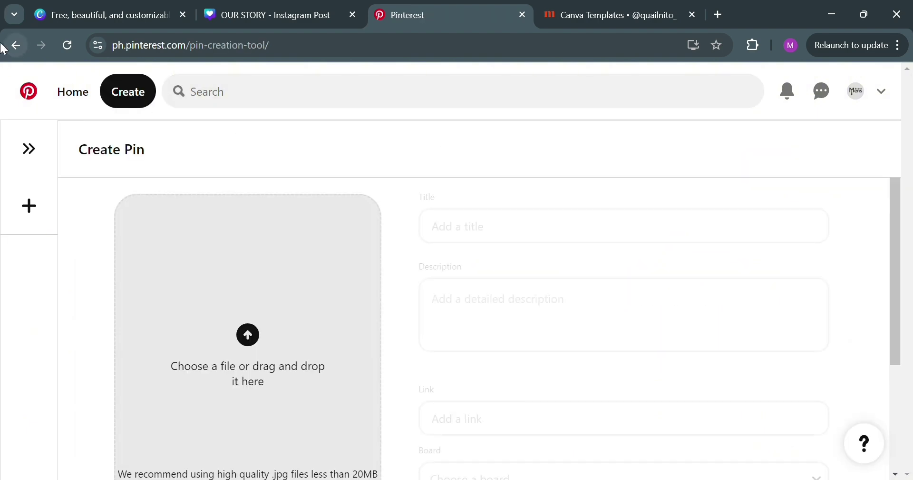
{"action": "scroll", "coordinate": [526, 256], "scroll_direction": "down", "scroll_amount": 2}
{"action": "scroll", "coordinate": [233, 312], "scroll_direction": "up", "scroll_amount": 2}
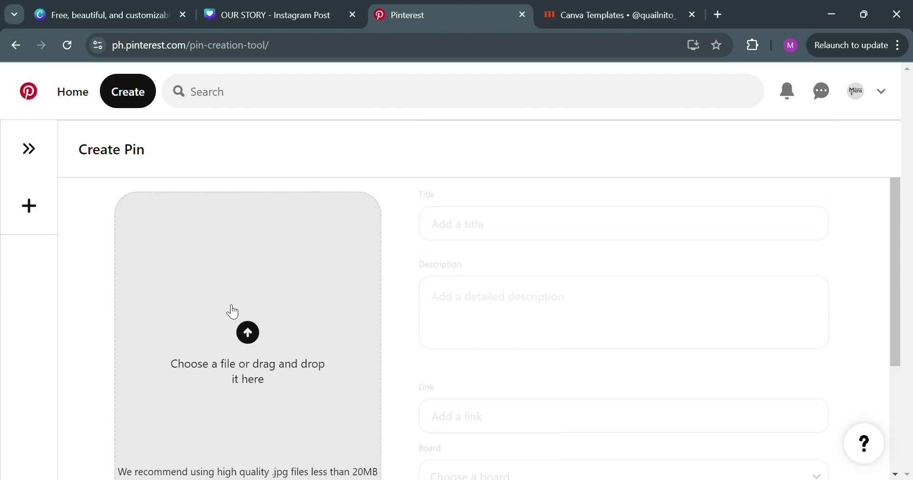
Switch to the "OUR STORY" design in Canva and open its download settings.
{"action": "left_click", "coordinate": [300, 9]}
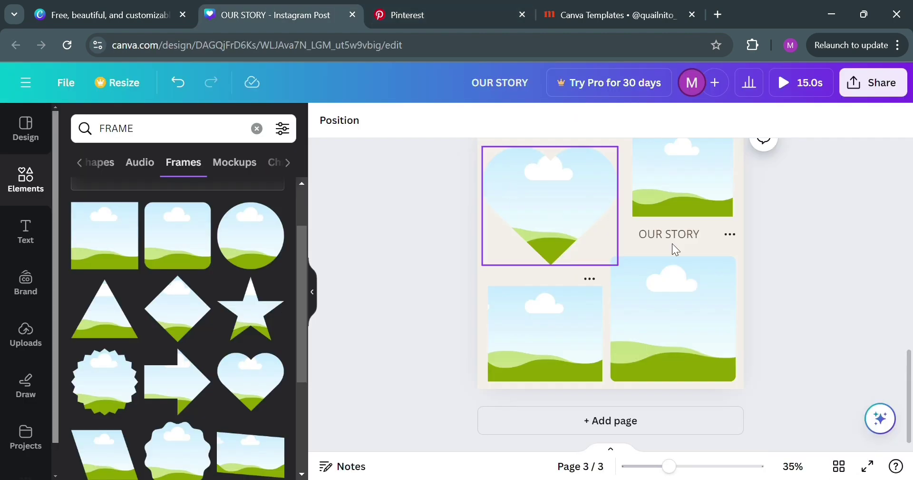
{"action": "scroll", "coordinate": [766, 441], "scroll_direction": "up", "scroll_amount": 10}
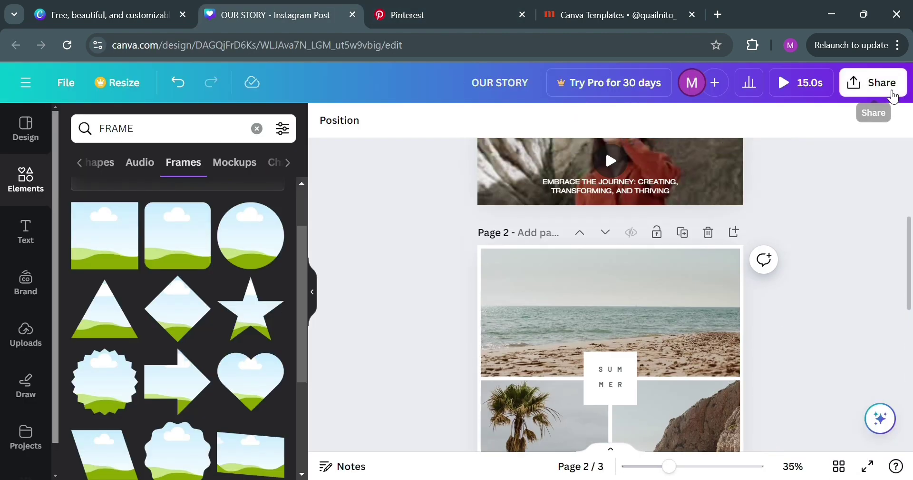
{"action": "left_click", "coordinate": [893, 95]}
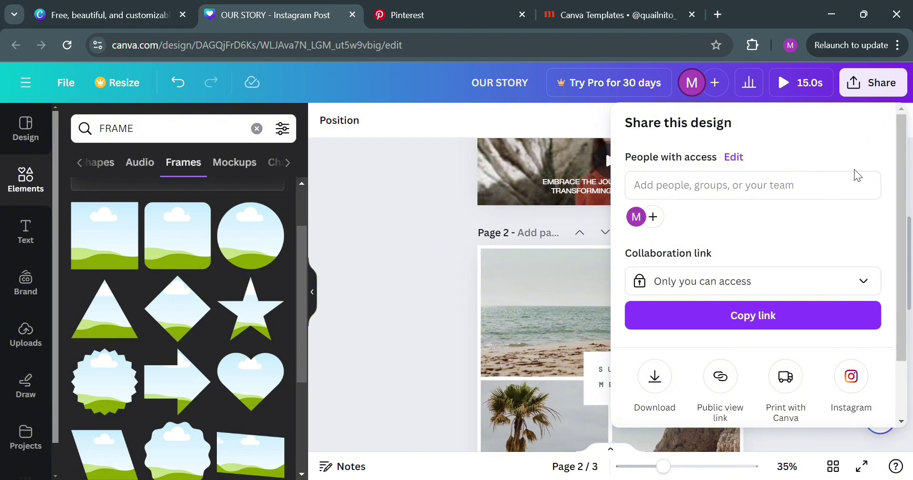
{"action": "scroll", "coordinate": [857, 176], "scroll_direction": "down", "scroll_amount": 2}
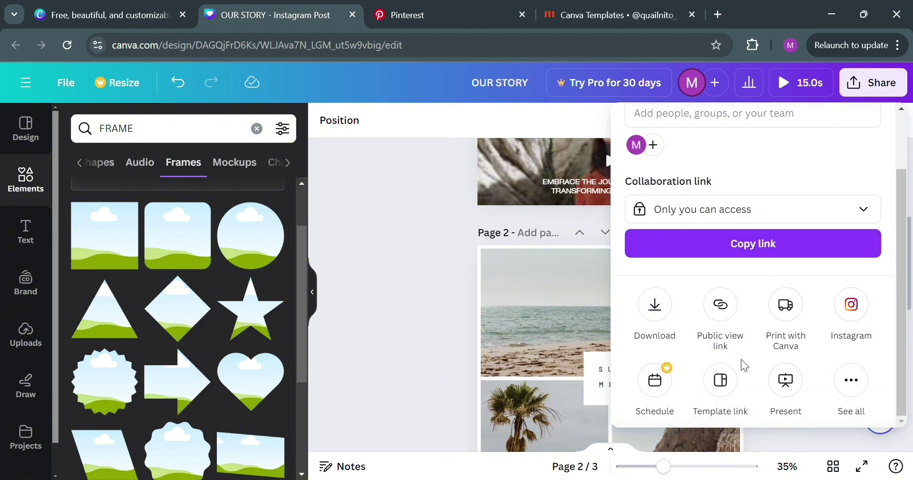
{"action": "scroll", "coordinate": [906, 264], "scroll_direction": "up", "scroll_amount": 2}
{"action": "scroll", "coordinate": [906, 264], "scroll_direction": "down", "scroll_amount": 2}
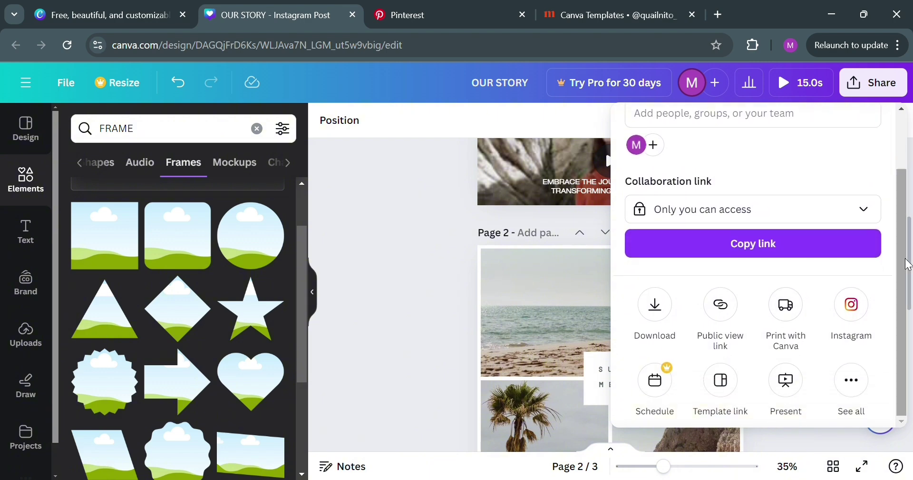
{"action": "left_click", "coordinate": [656, 304]}
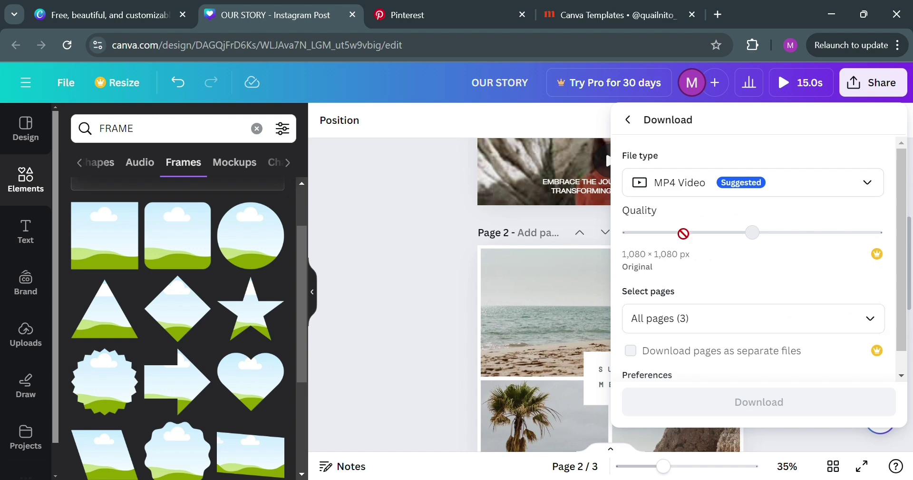
Download only page 2 of the design as a JPG.
{"action": "left_click", "coordinate": [783, 182]}
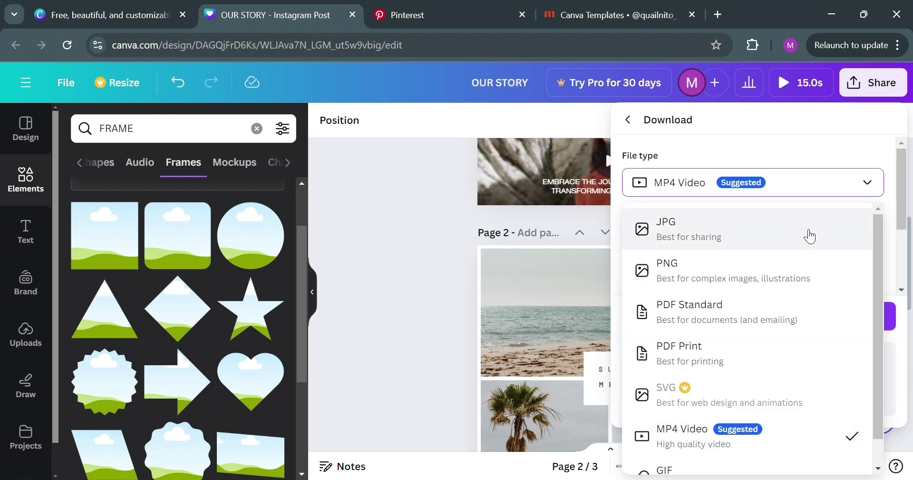
{"action": "left_click", "coordinate": [799, 240]}
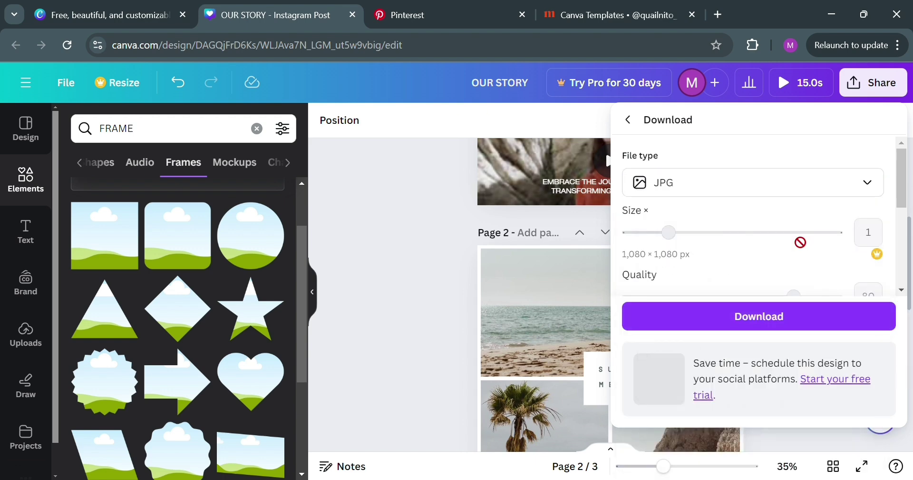
{"action": "scroll", "coordinate": [754, 322], "scroll_direction": "down", "scroll_amount": 4}
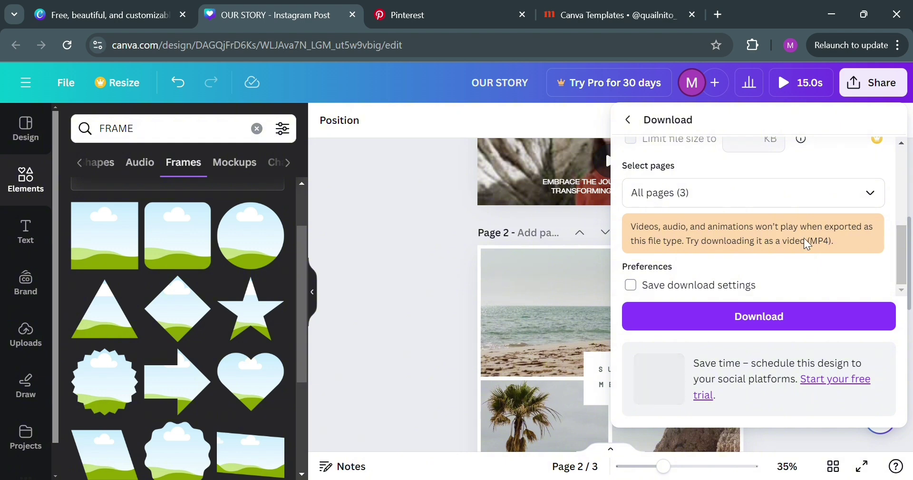
{"action": "left_click", "coordinate": [842, 196]}
{"action": "left_click", "coordinate": [870, 193]}
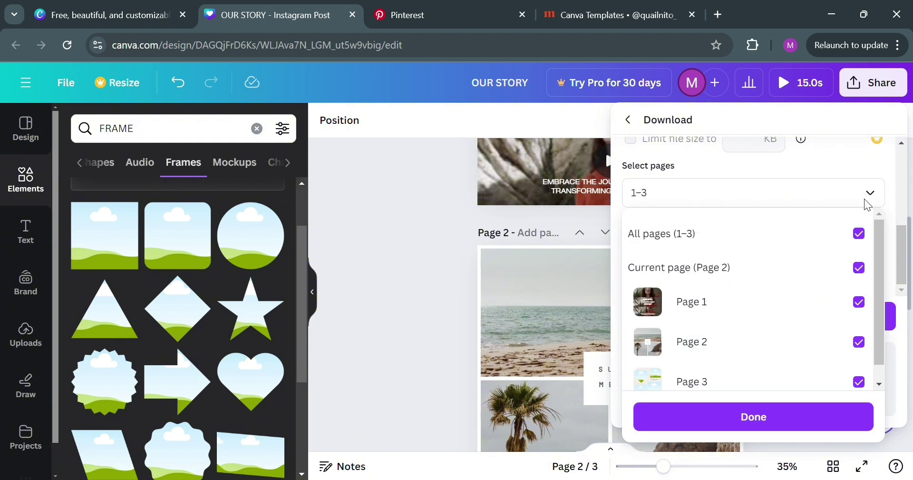
{"action": "left_click", "coordinate": [871, 307]}
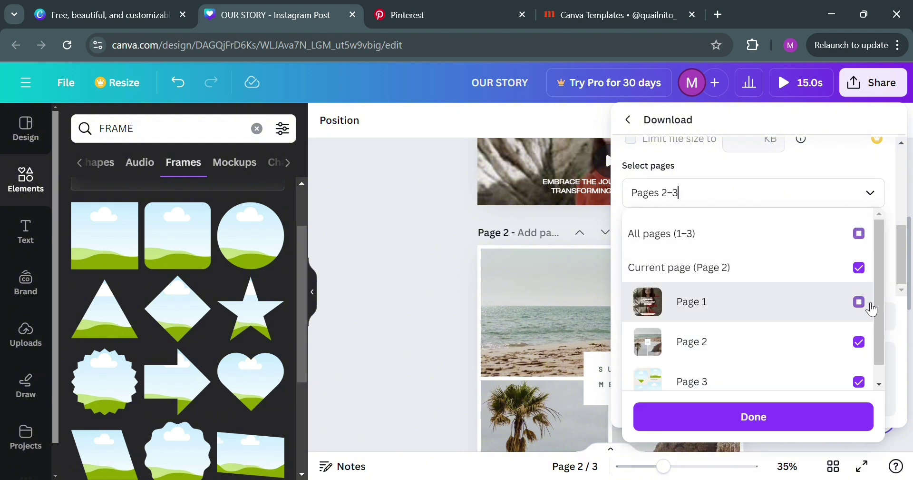
{"action": "left_click", "coordinate": [860, 381]}
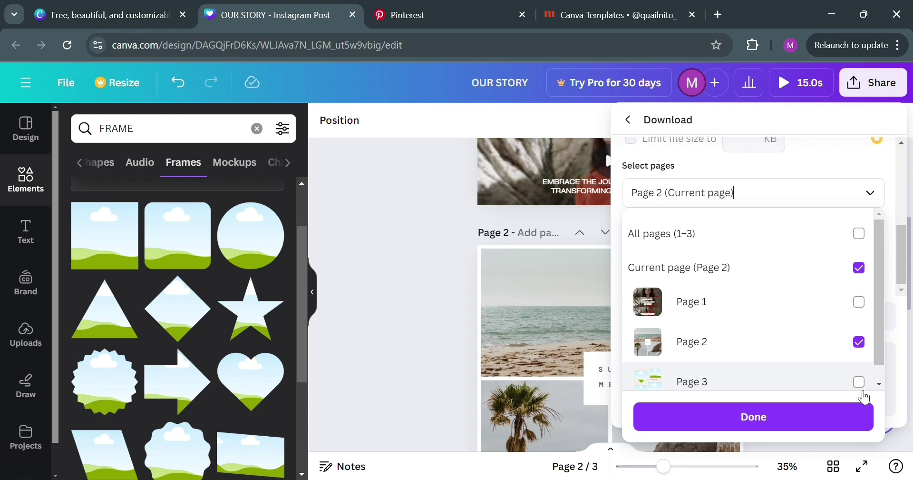
{"action": "left_click", "coordinate": [826, 426]}
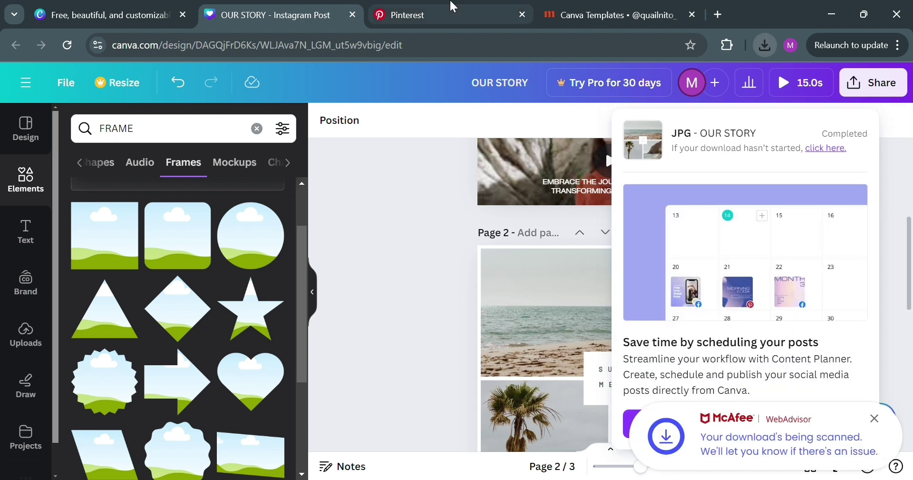
Switch to the Pinterest pin form and upload the downloaded page 2 JPG as the pin's image.
{"action": "left_click", "coordinate": [486, 7]}
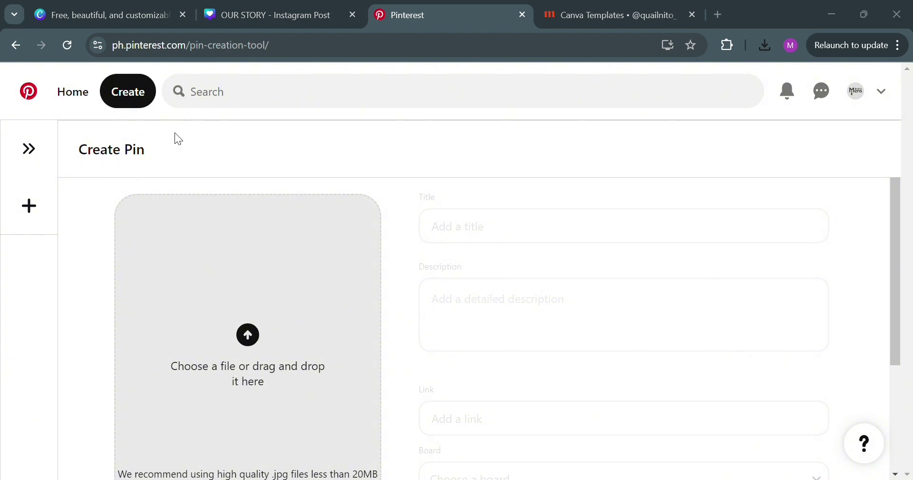
{"action": "left_click_drag", "start_coordinate": [175, 132], "coordinate": [308, 298]}
{"action": "scroll", "coordinate": [306, 301], "scroll_direction": "down", "scroll_amount": 2}
{"action": "scroll", "coordinate": [307, 303], "scroll_direction": "up", "scroll_amount": 2}
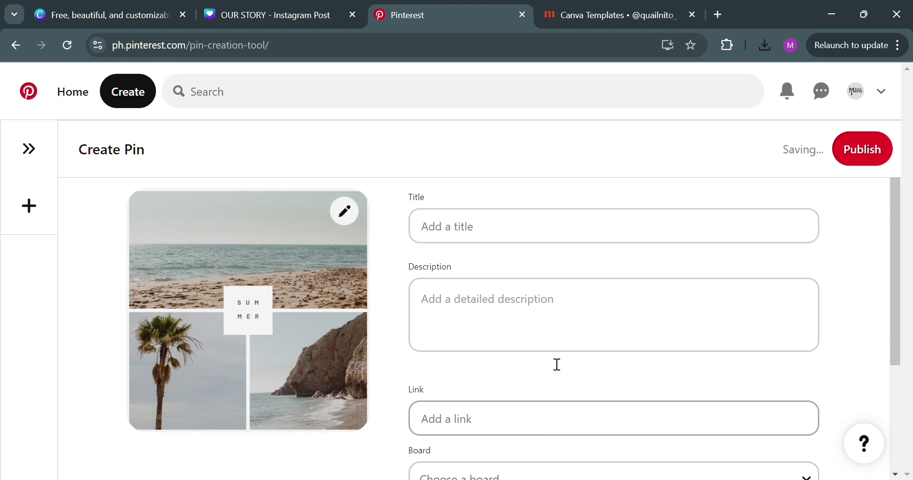
Give the pin the title "Frame Instagram Story".
{"action": "left_click", "coordinate": [469, 217]}
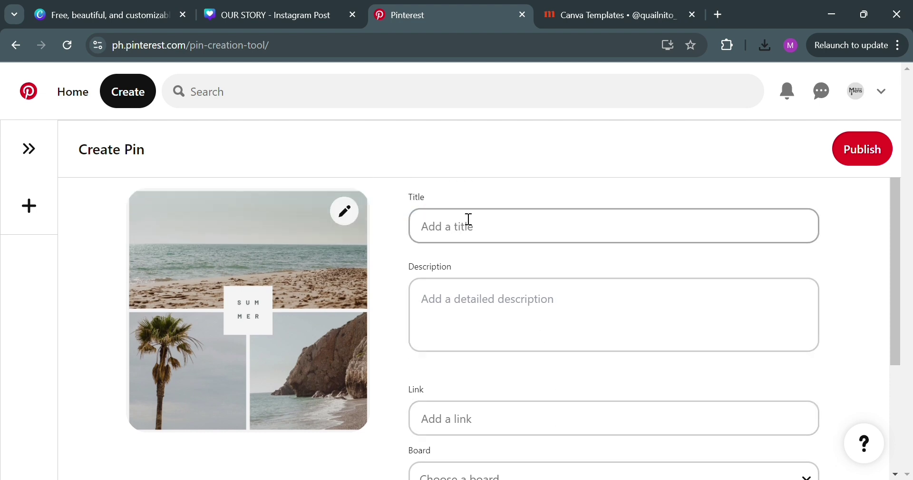
{"action": "left_click", "coordinate": [480, 235]}
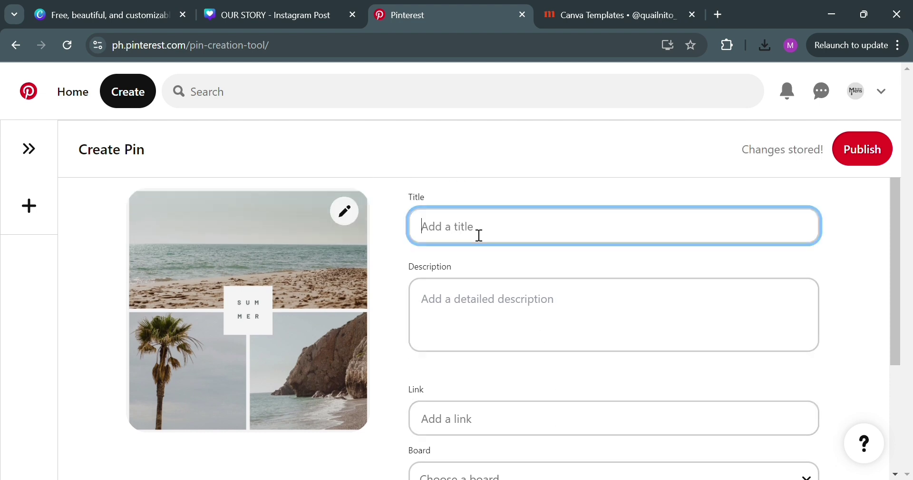
{"action": "type", "text": "Frame Instagram Story"}
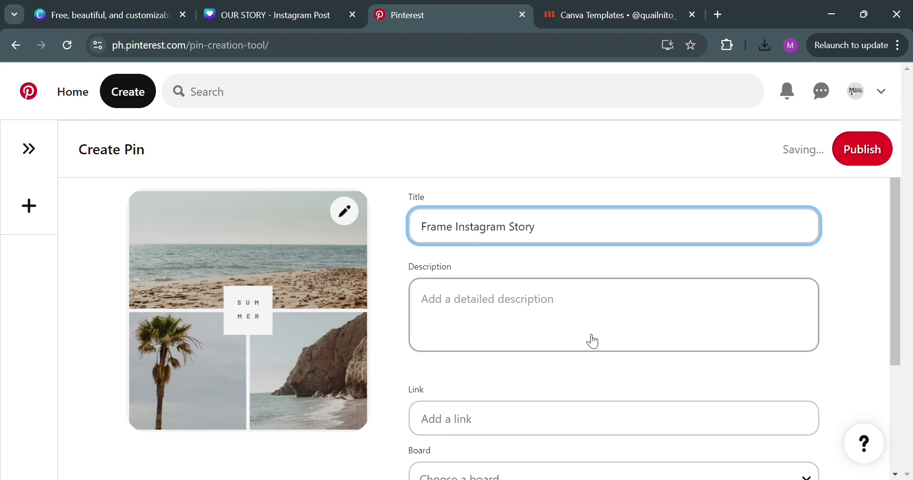
Enter "Limited Edition IG Template Post" as the pin's description.
{"action": "left_click", "coordinate": [525, 299]}
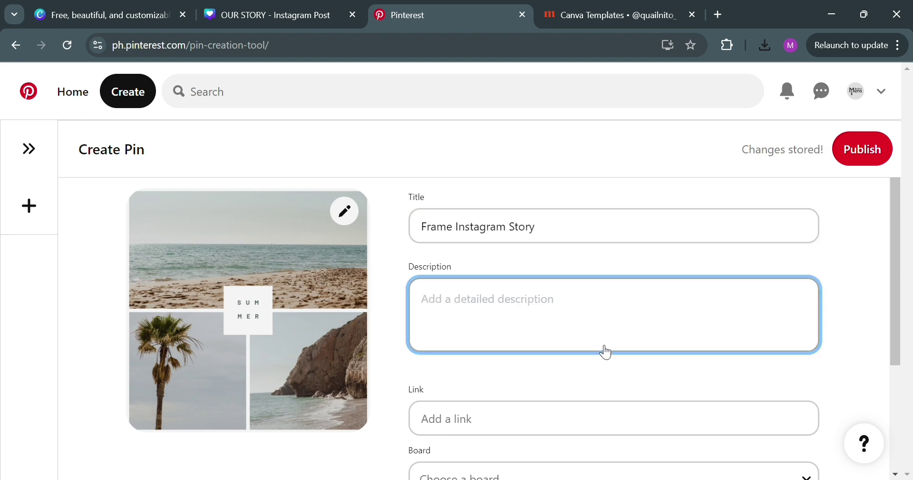
{"action": "type", "text": "Limited Edition IG Template Post"}
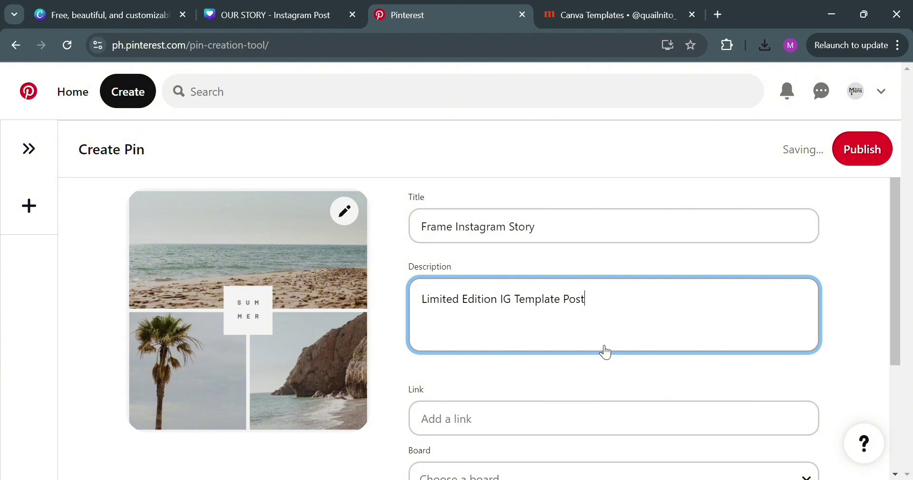
{"action": "scroll", "coordinate": [600, 349], "scroll_direction": "down", "scroll_amount": 3}
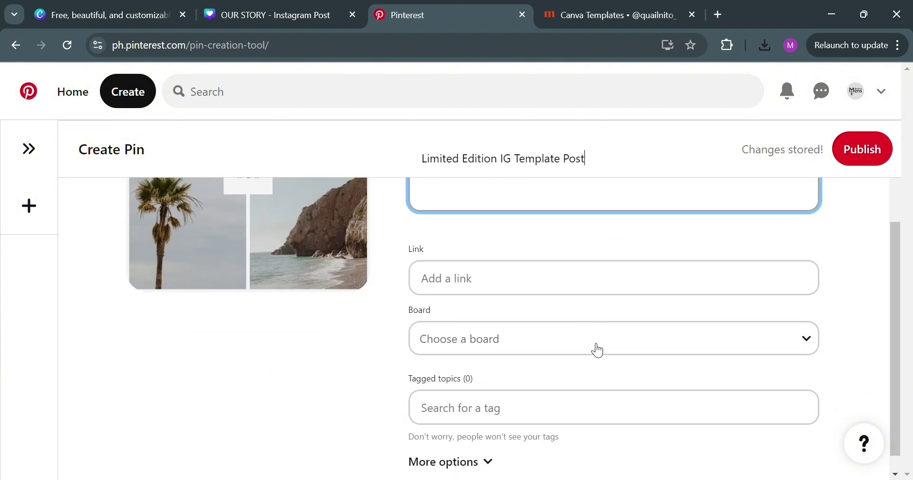
{"action": "left_click", "coordinate": [723, 276]}
{"action": "left_click", "coordinate": [369, 323]}
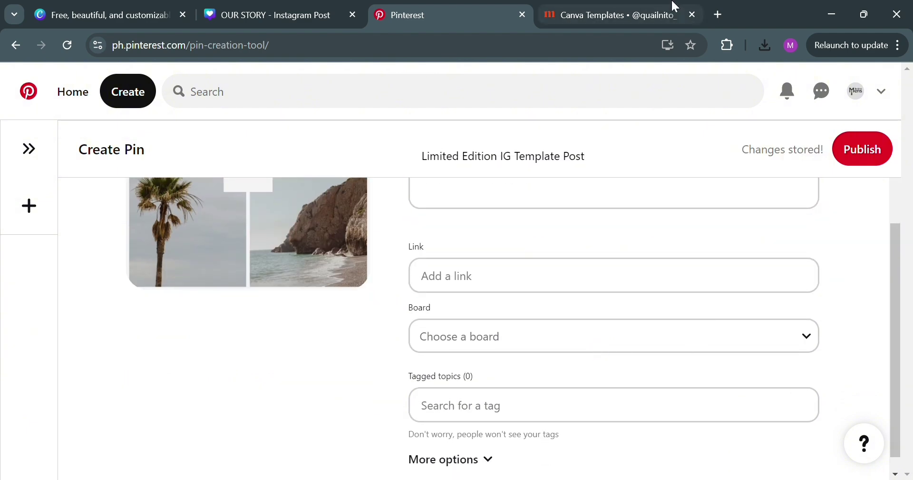
Switch to the "OUR STORY" design in Canva, set its collaboration link to anyone with the link, can view, and copy the link.
{"action": "left_click", "coordinate": [276, 14]}
{"action": "scroll", "coordinate": [609, 238], "scroll_direction": "up", "scroll_amount": 2}
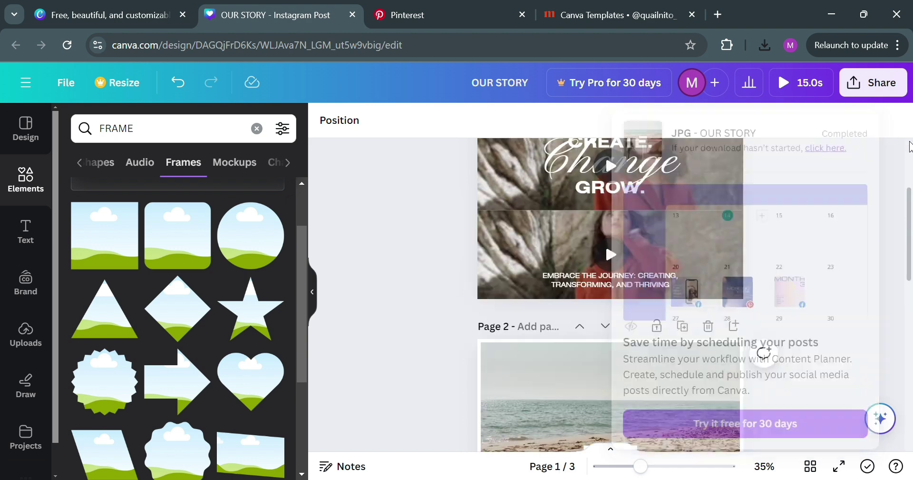
{"action": "left_click", "coordinate": [894, 81]}
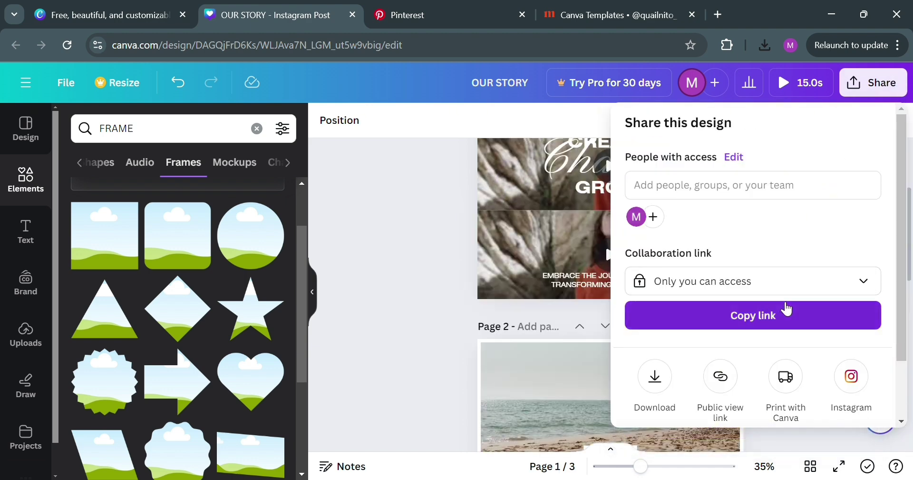
{"action": "left_click", "coordinate": [814, 289]}
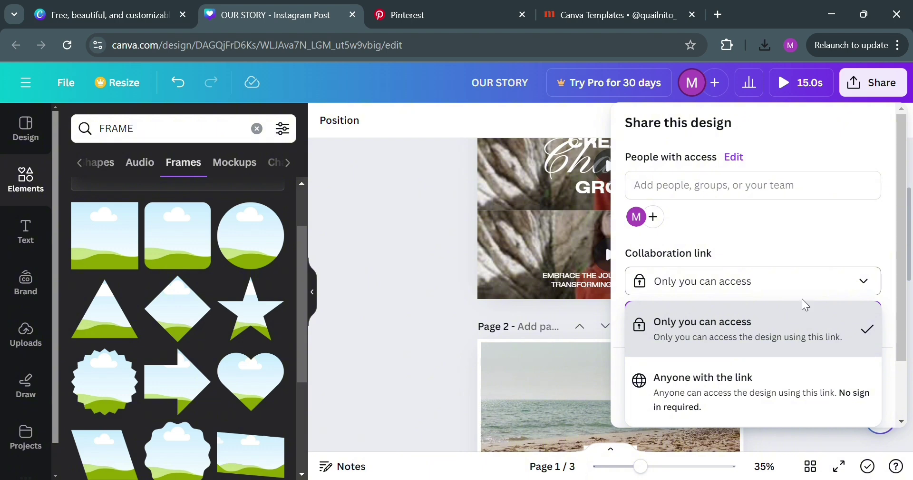
{"action": "left_click", "coordinate": [787, 383]}
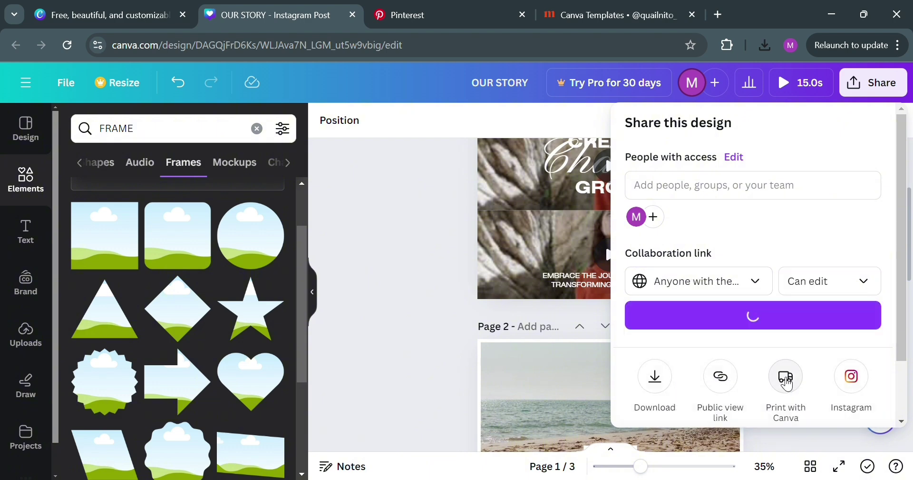
{"action": "left_click", "coordinate": [877, 291]}
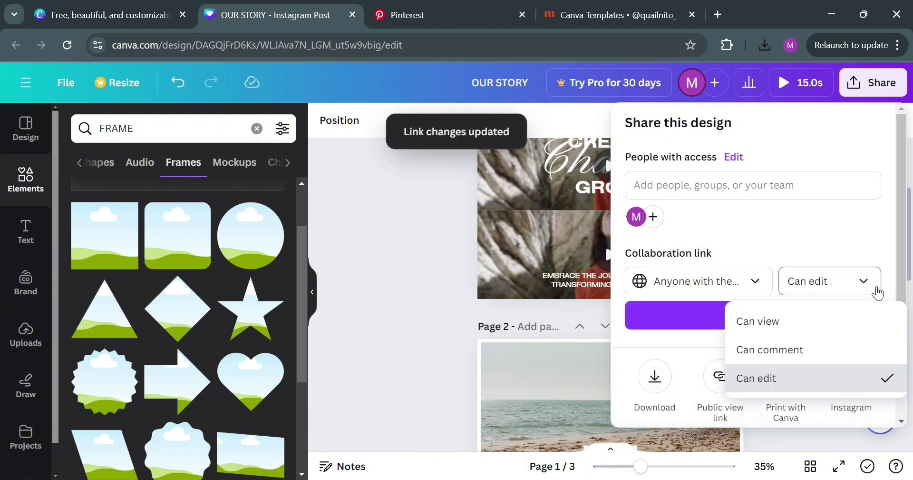
{"action": "left_click", "coordinate": [811, 330]}
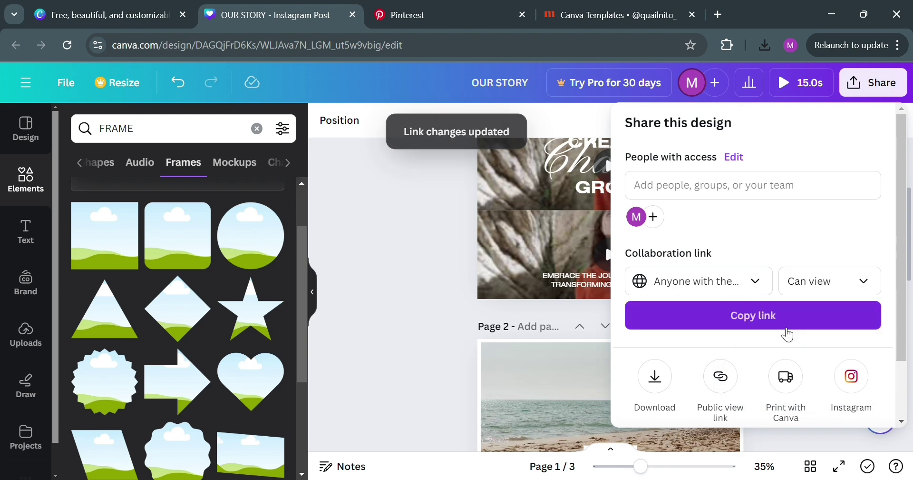
{"action": "left_click", "coordinate": [793, 326]}
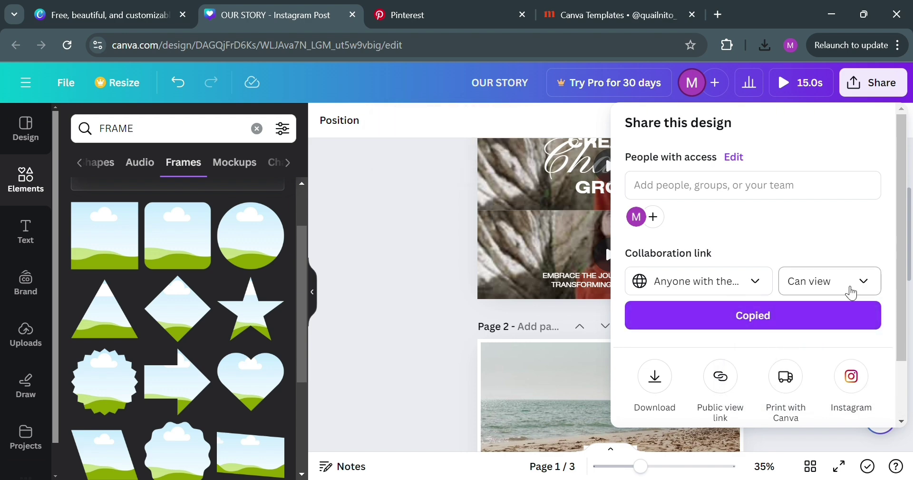
Switch to the Pinterest pin form, paste the copied design link as the pin's link and choose the "Minimalist wallpaper" board.
{"action": "left_click", "coordinate": [407, 14]}
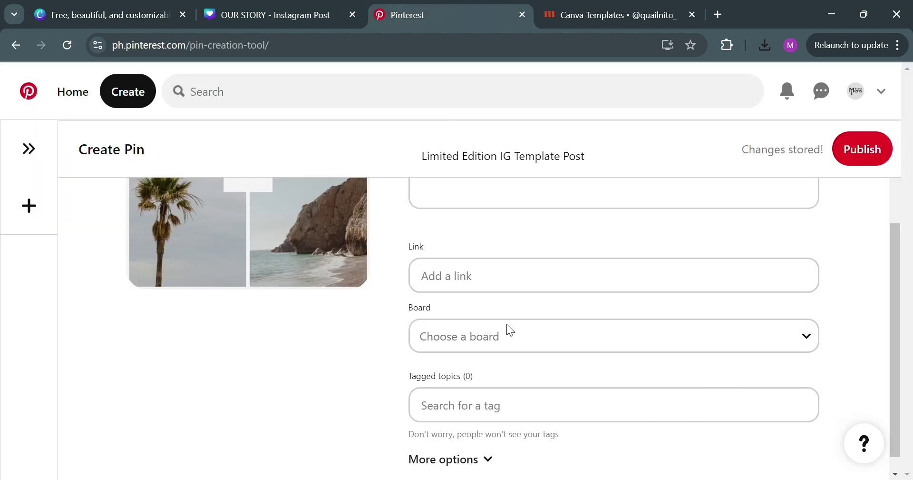
{"action": "left_click", "coordinate": [534, 288]}
{"action": "key", "text": "ctrl+v"}
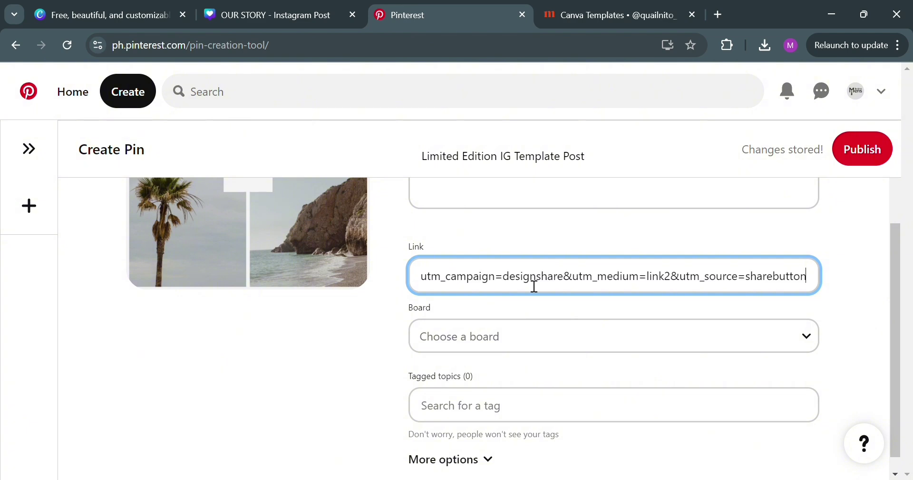
{"action": "left_click", "coordinate": [634, 333]}
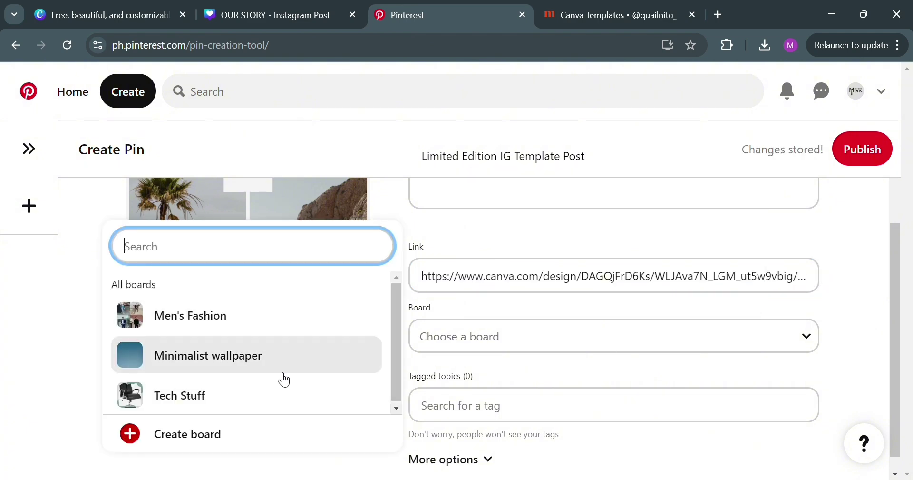
{"action": "left_click", "coordinate": [291, 361]}
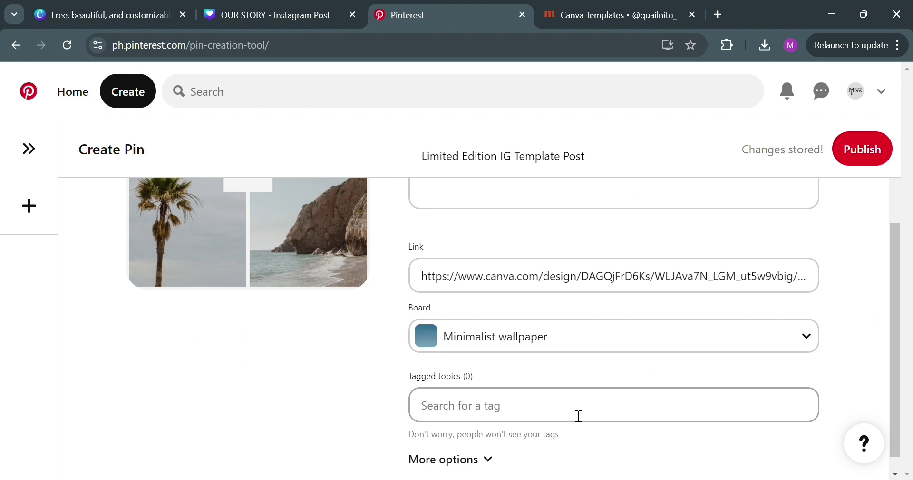
Search the pin's topic tags for "template" and tag the pin with "Layout".
{"action": "left_click", "coordinate": [579, 415]}
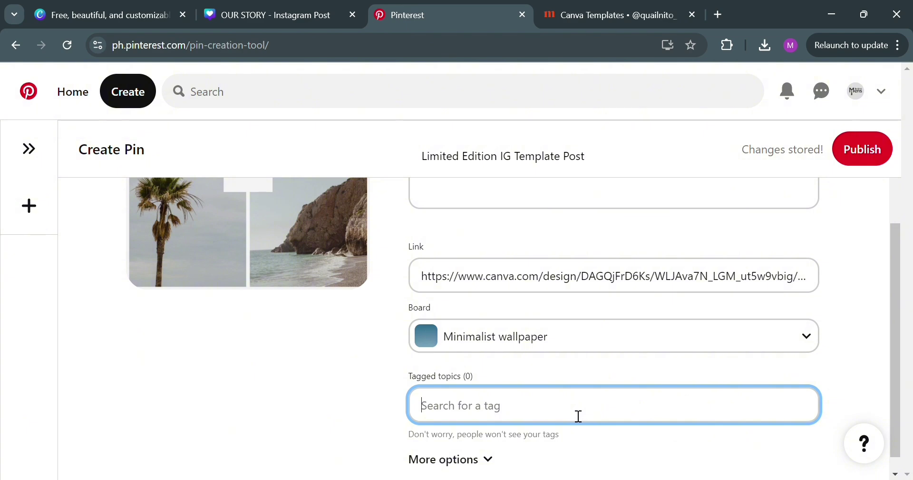
{"action": "type", "text": "template"}
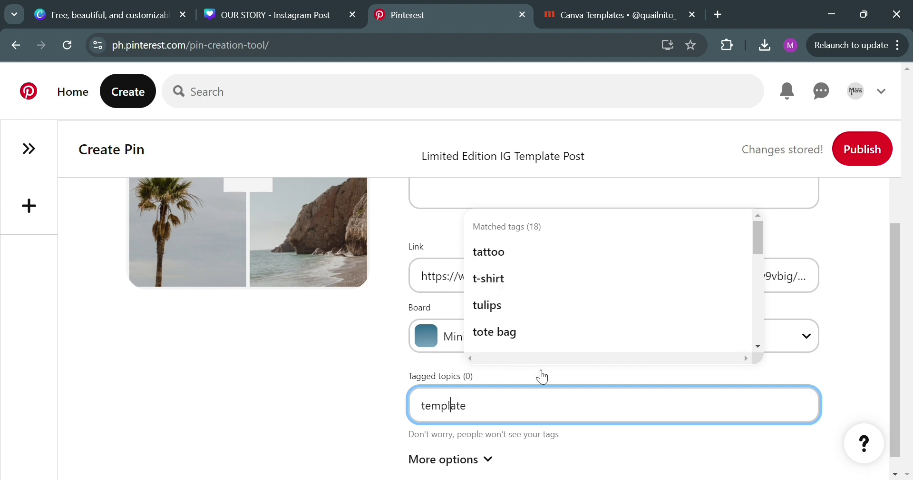
{"action": "key", "text": "Home"}
{"action": "type", "text": "canva"}
{"action": "left_click", "coordinate": [551, 279]}
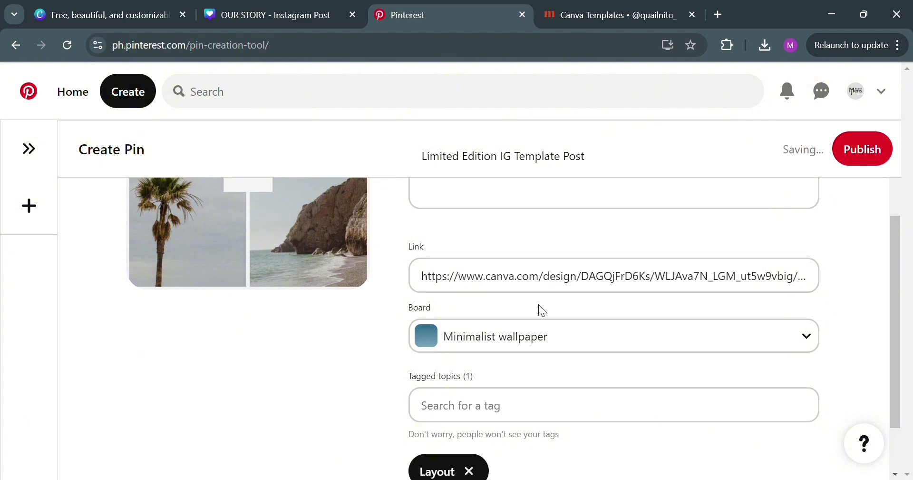
Add the line "Message me to avail this template" below the existing text in the pin's description.
{"action": "scroll", "coordinate": [538, 417], "scroll_direction": "up", "scroll_amount": 3}
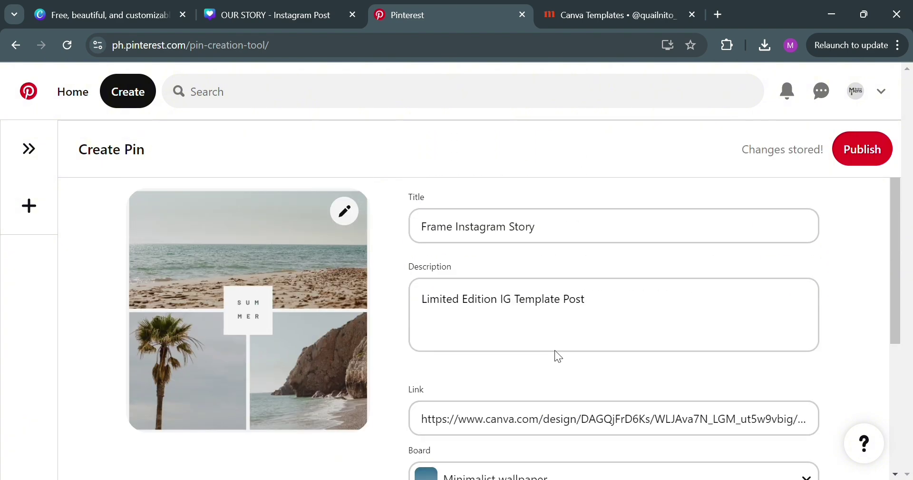
{"action": "left_click", "coordinate": [602, 302]}
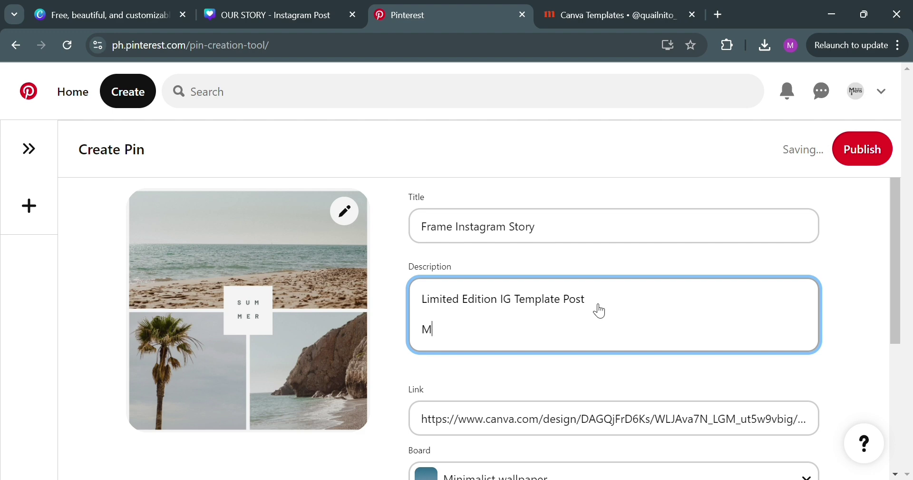
{"action": "type", "text": "e to ava"}
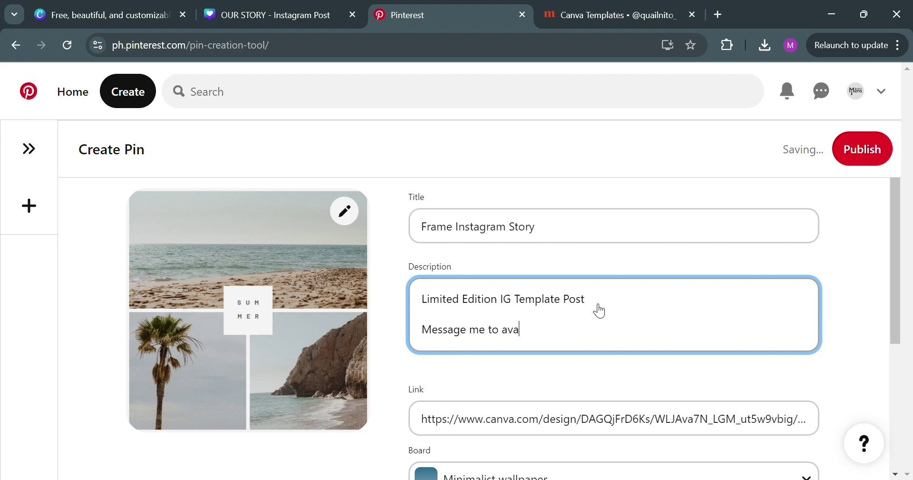
{"action": "type", "text": "il this template"}
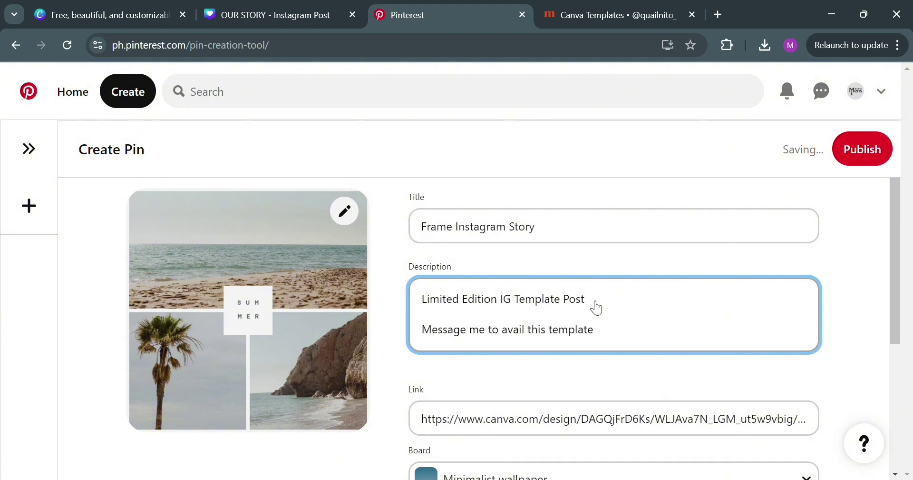
Publish the pin and open its published page.
{"action": "left_click", "coordinate": [867, 157]}
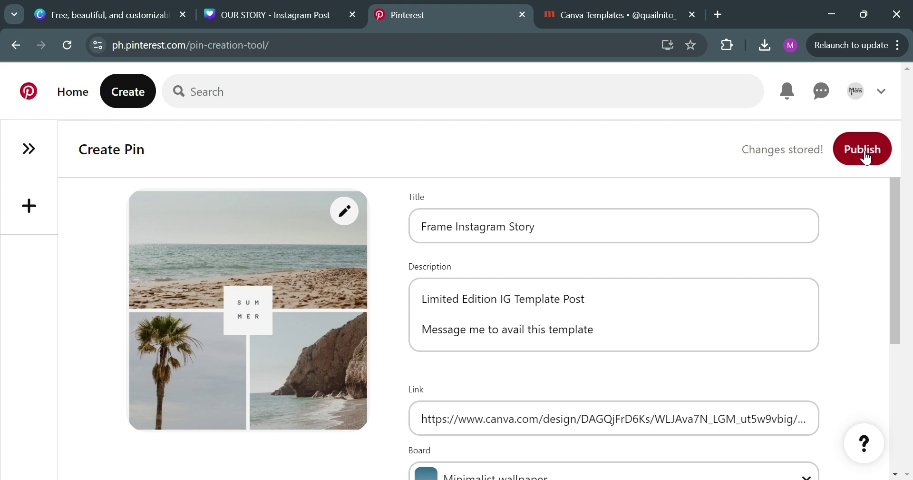
{"action": "left_click", "coordinate": [867, 158]}
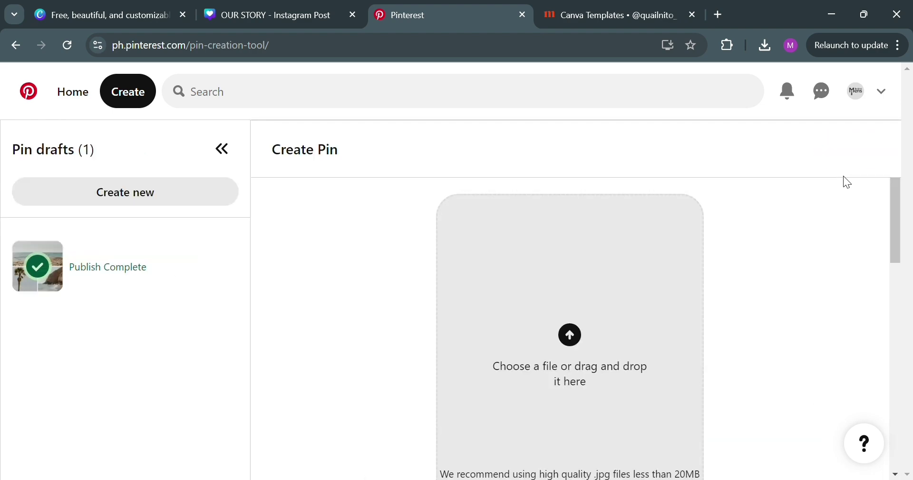
{"action": "scroll", "coordinate": [607, 279], "scroll_direction": "down", "scroll_amount": 5}
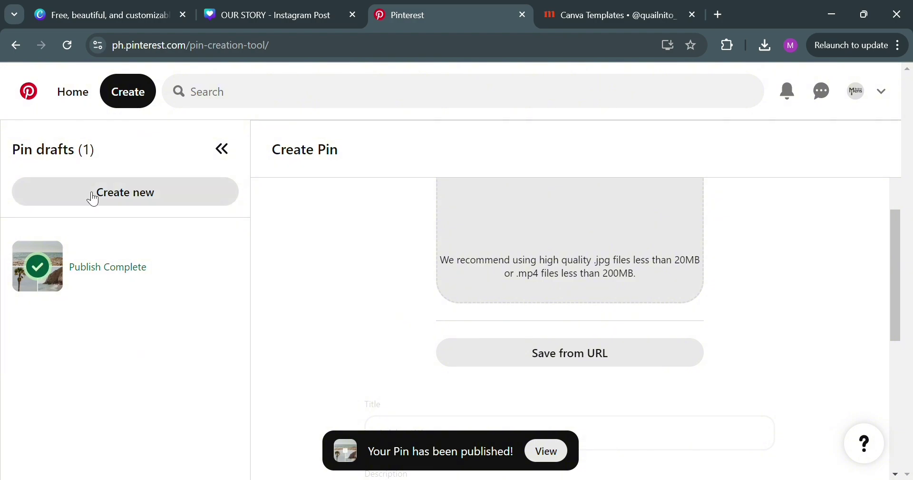
{"action": "left_click", "coordinate": [89, 249]}
{"action": "scroll", "coordinate": [232, 419], "scroll_direction": "down", "scroll_amount": 7}
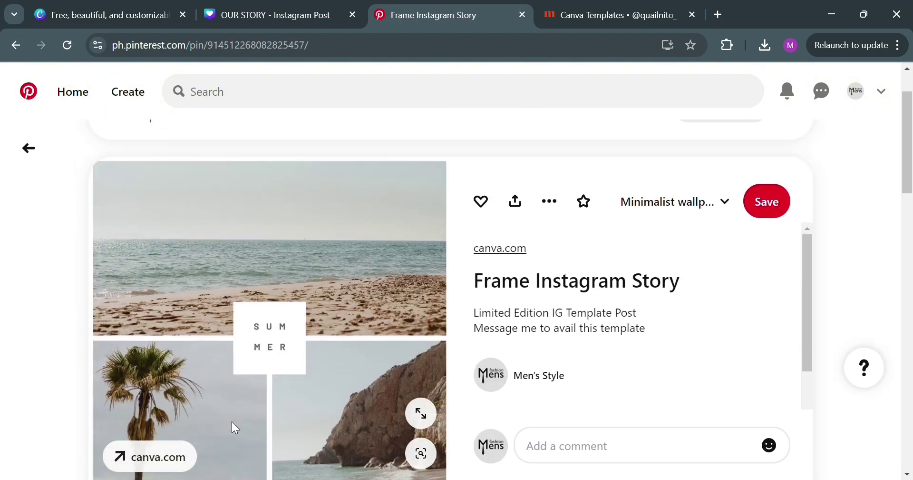
{"action": "scroll", "coordinate": [233, 414], "scroll_direction": "up", "scroll_amount": 5}
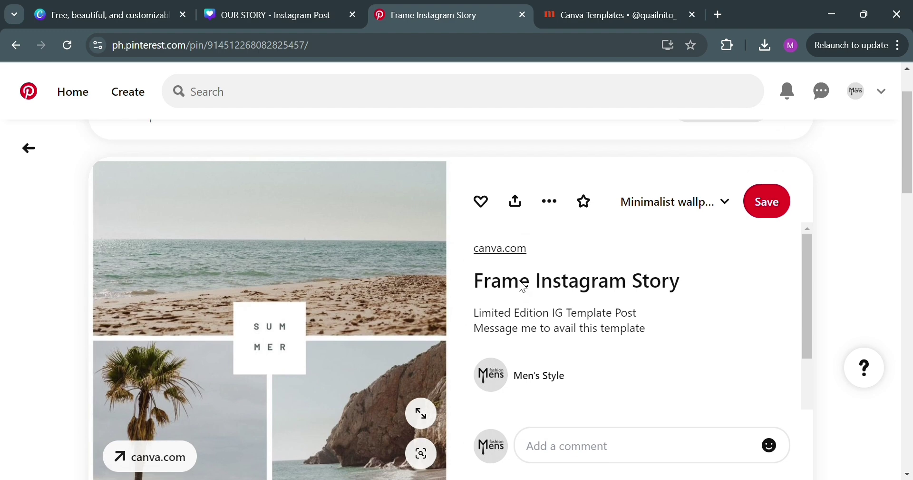
Follow the pin's canva.com link and look through the pages of the linked design.
{"action": "left_click", "coordinate": [498, 250]}
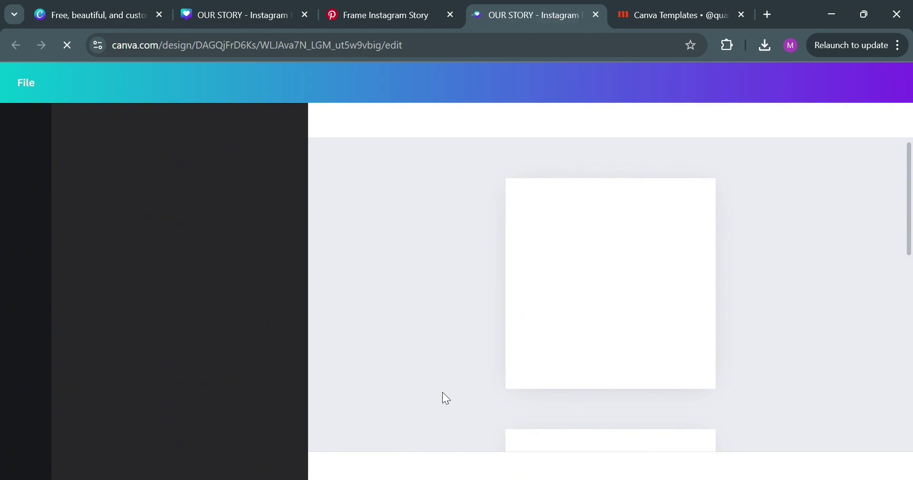
{"action": "scroll", "coordinate": [651, 290], "scroll_direction": "down", "scroll_amount": 5}
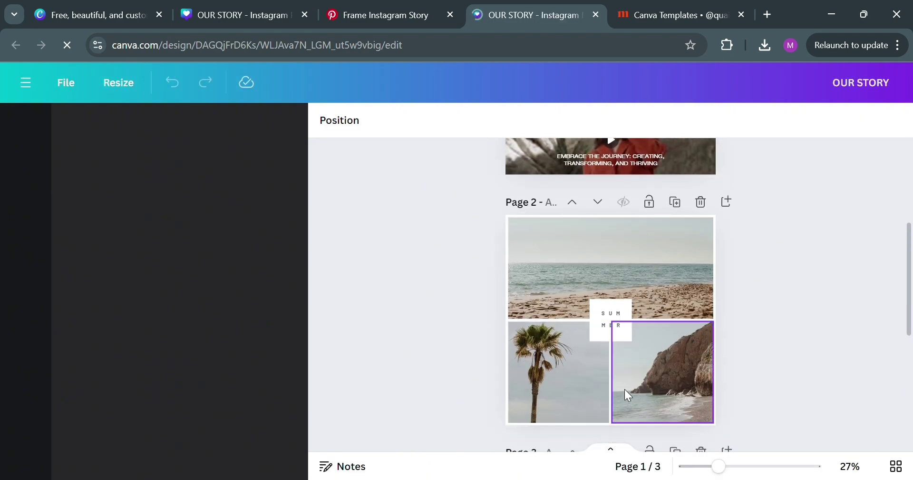
{"action": "scroll", "coordinate": [624, 390], "scroll_direction": "down", "scroll_amount": 4}
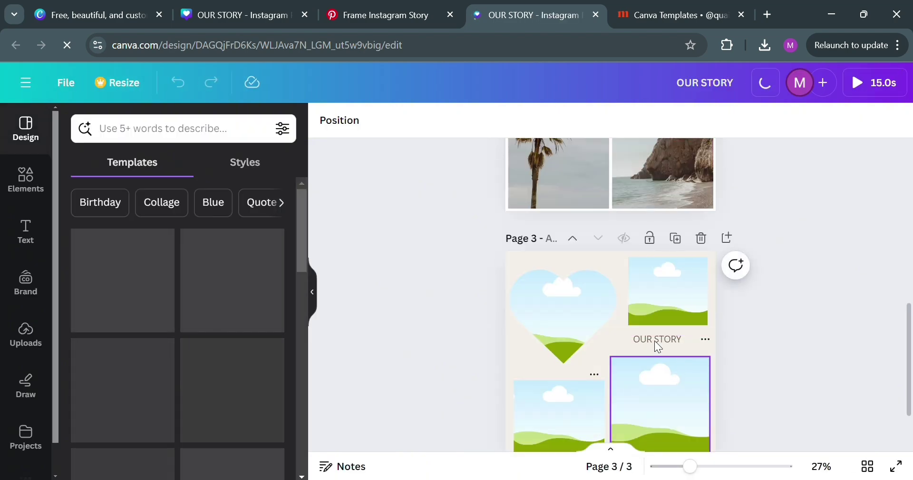
{"action": "scroll", "coordinate": [589, 337], "scroll_direction": "up", "scroll_amount": 3}
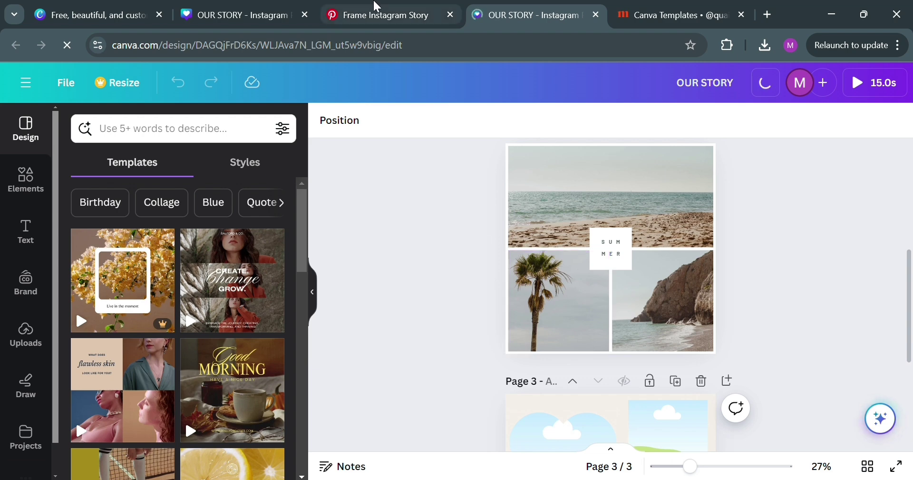
Return to the published pin on Pinterest and review its description, note and comment sections.
{"action": "left_click", "coordinate": [387, 15]}
{"action": "scroll", "coordinate": [553, 351], "scroll_direction": "down", "scroll_amount": 3}
{"action": "scroll", "coordinate": [555, 351], "scroll_direction": "up", "scroll_amount": 3}
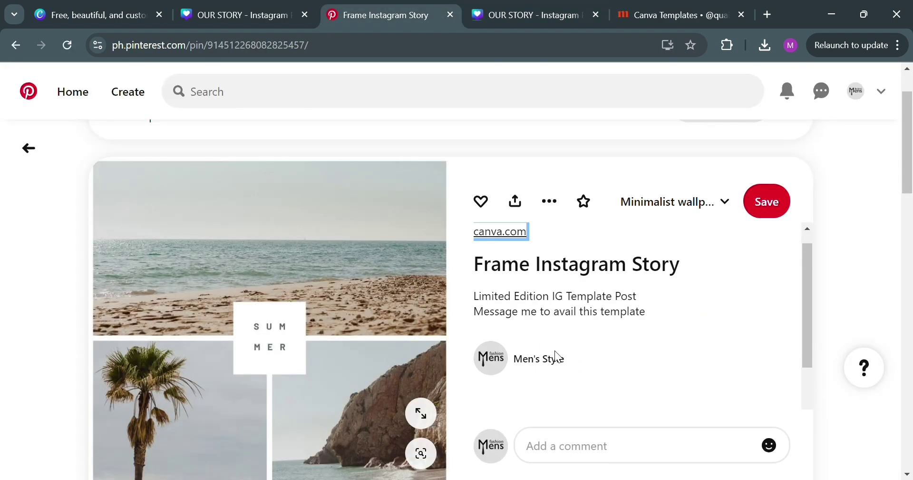
{"action": "scroll", "coordinate": [666, 337], "scroll_direction": "down", "scroll_amount": 5}
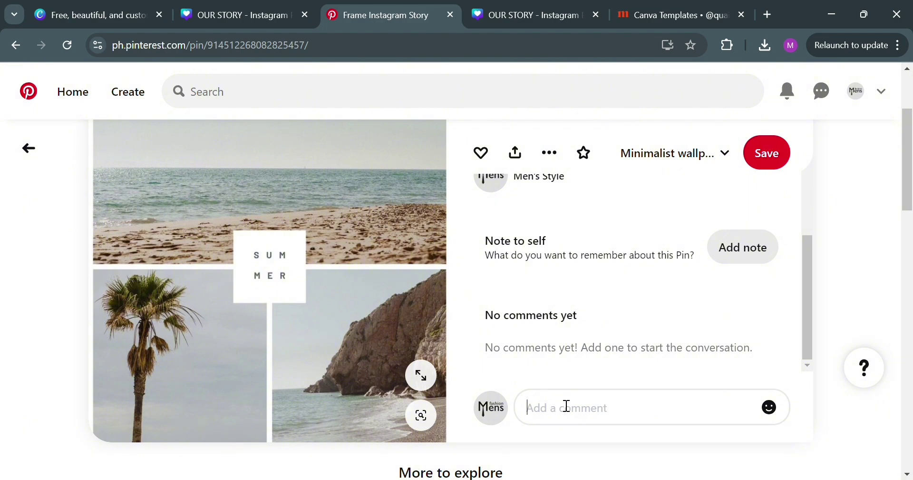
{"action": "scroll", "coordinate": [577, 372], "scroll_direction": "down", "scroll_amount": 4}
{"action": "scroll", "coordinate": [577, 372], "scroll_direction": "up", "scroll_amount": 5}
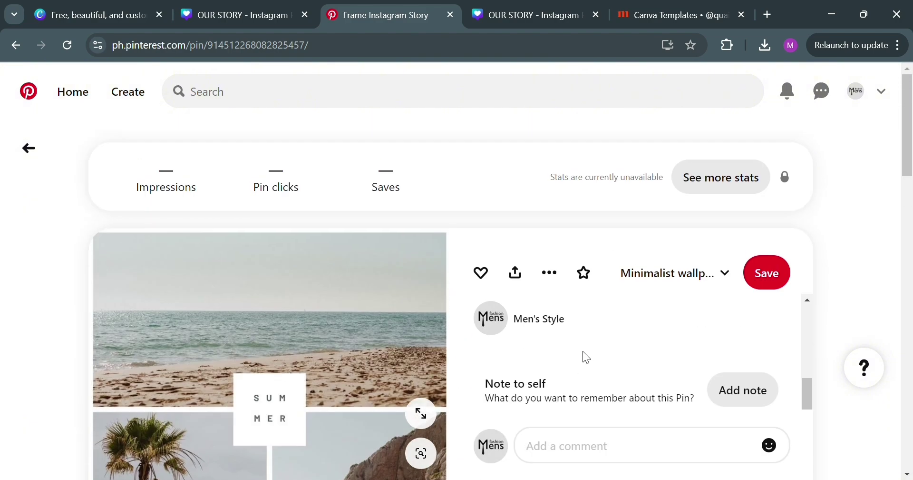
{"action": "scroll", "coordinate": [671, 380], "scroll_direction": "down", "scroll_amount": 1}
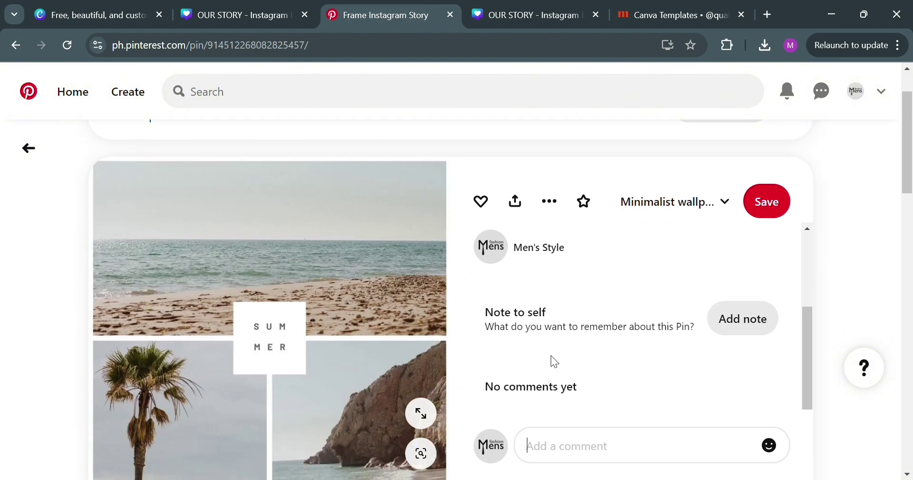
Switch to the linked Canva design, set its collaboration link permission to "Can edit" and close the sharing settings.
{"action": "left_click", "coordinate": [473, 13]}
{"action": "left_click", "coordinate": [899, 94]}
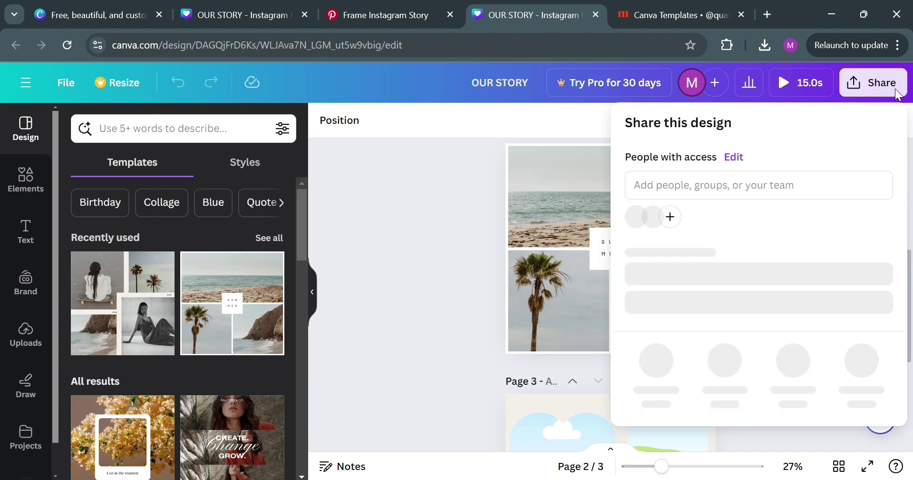
{"action": "left_click", "coordinate": [811, 287]}
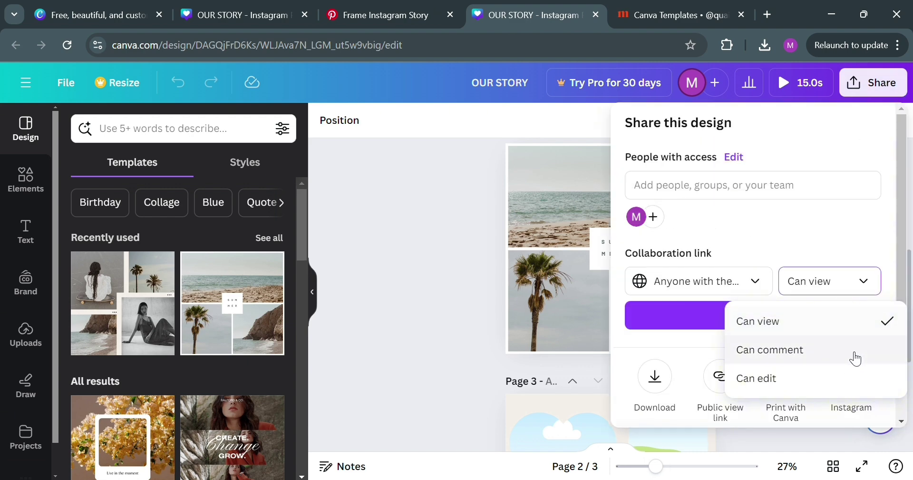
{"action": "left_click", "coordinate": [813, 374]}
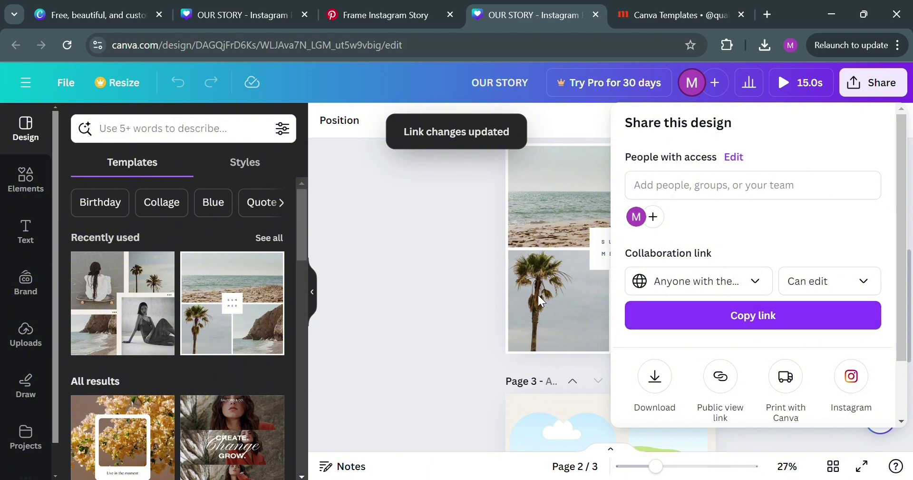
{"action": "left_click", "coordinate": [466, 290]}
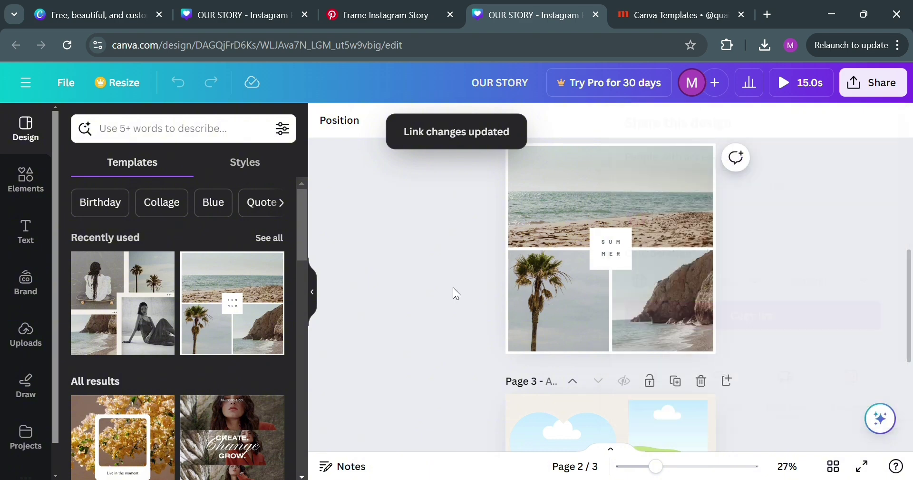